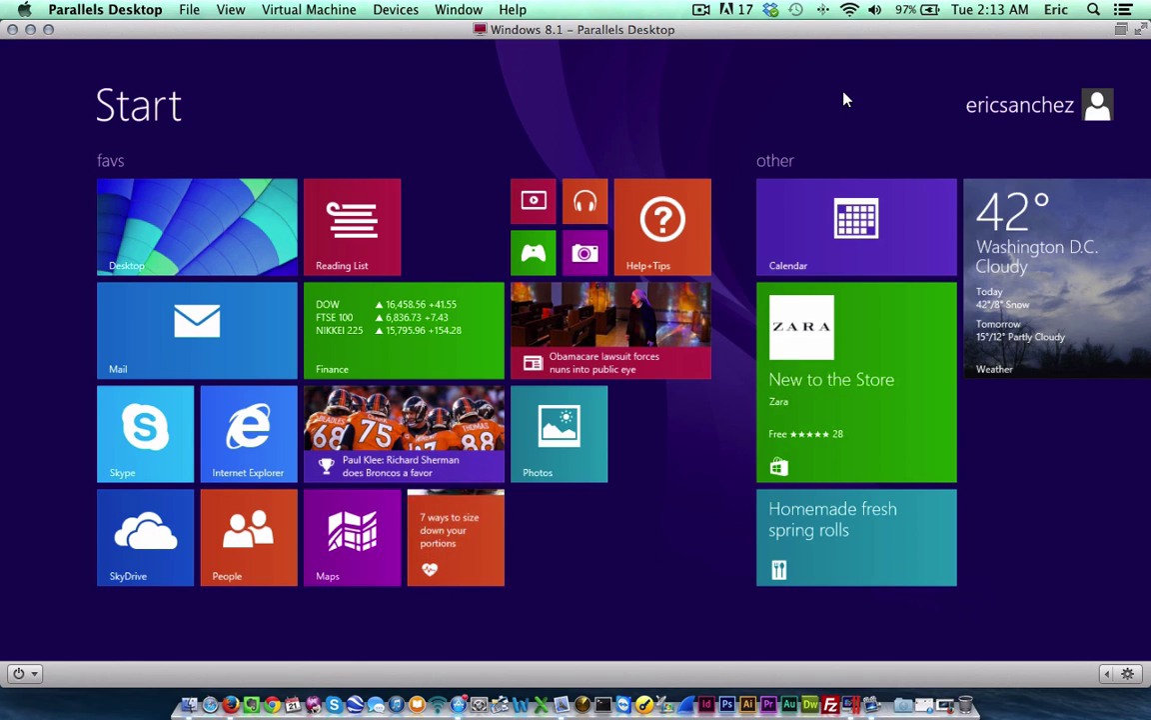
Step: Go to the Windows desktop from the Start screen and close the open This PC window
{"action": "left_click", "coordinate": [170, 211]}
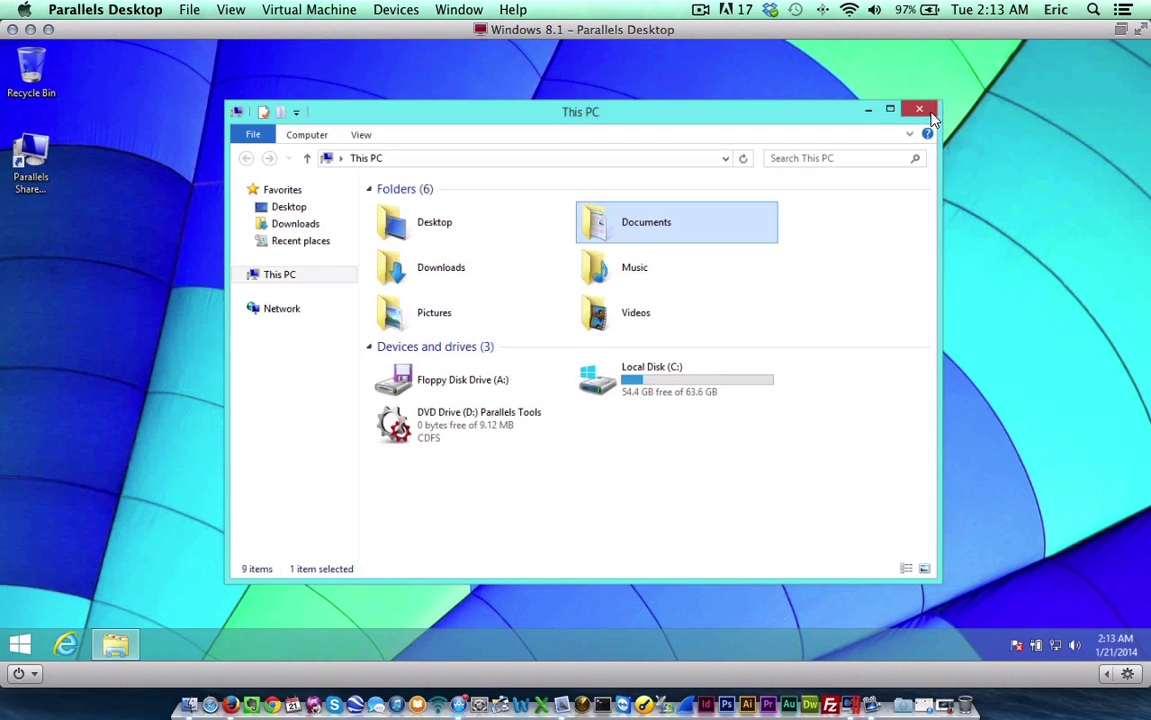
{"action": "left_click", "coordinate": [921, 110]}
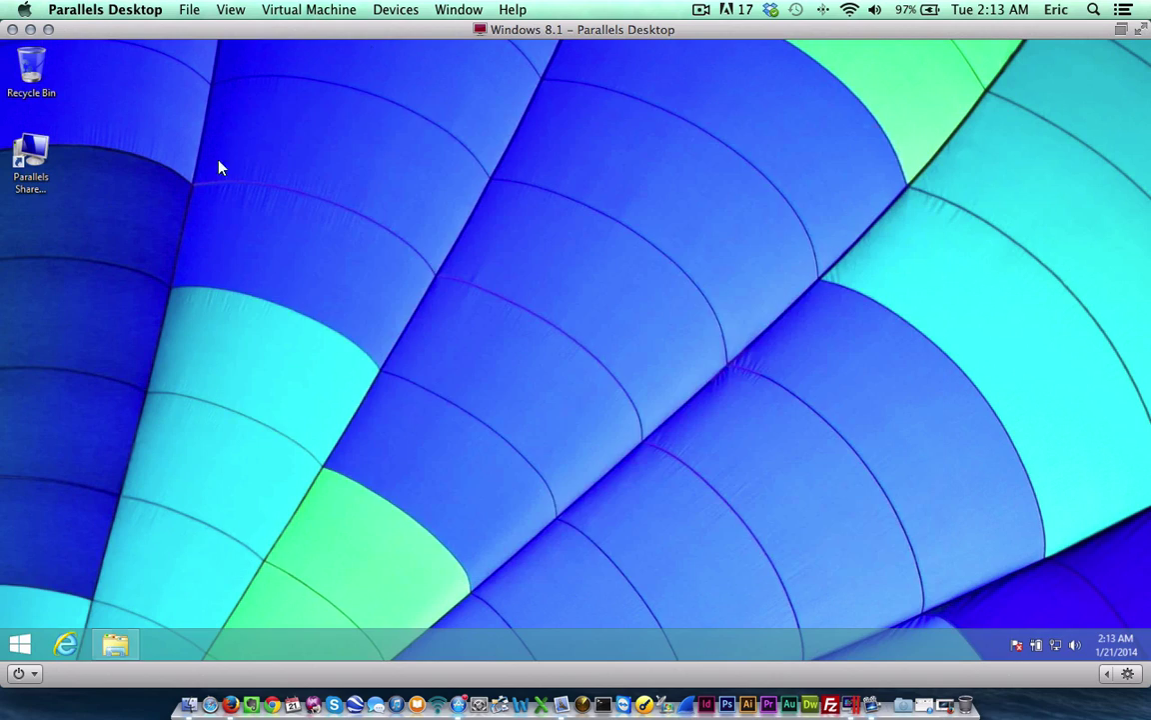
{"action": "left_click", "coordinate": [12, 636]}
{"action": "left_click", "coordinate": [166, 226]}
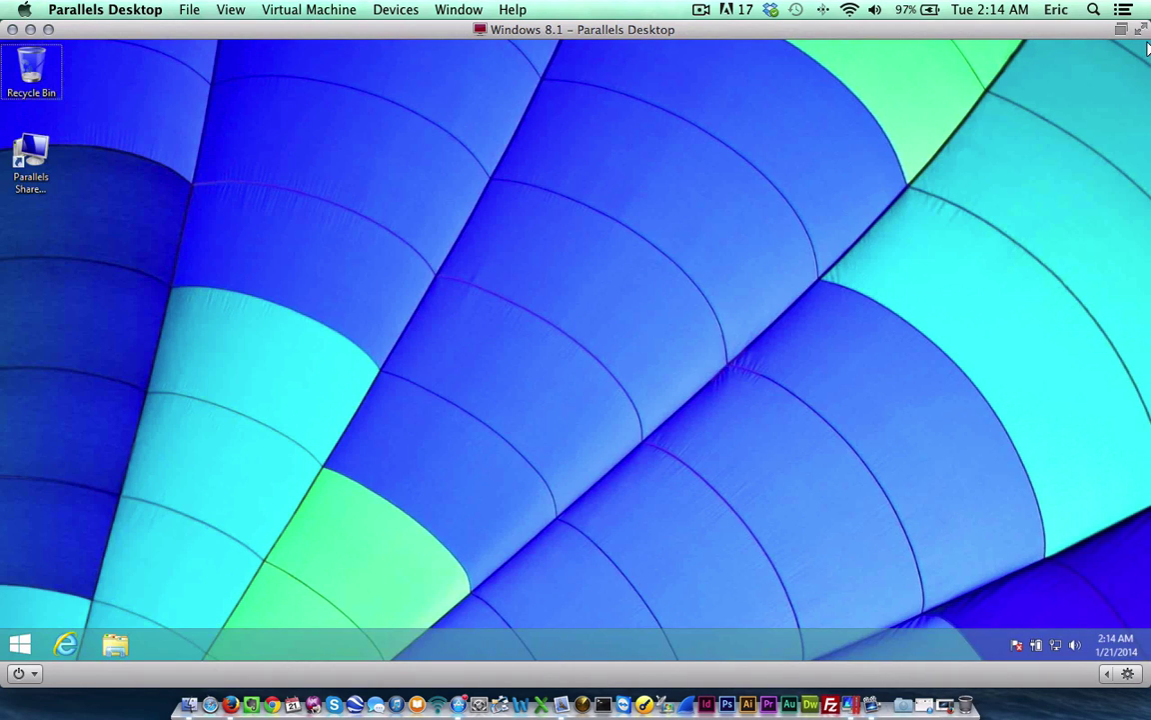
Step: Search everywhere for Control Panel and open it
{"action": "mouse_move", "coordinate": [1150, 40]}
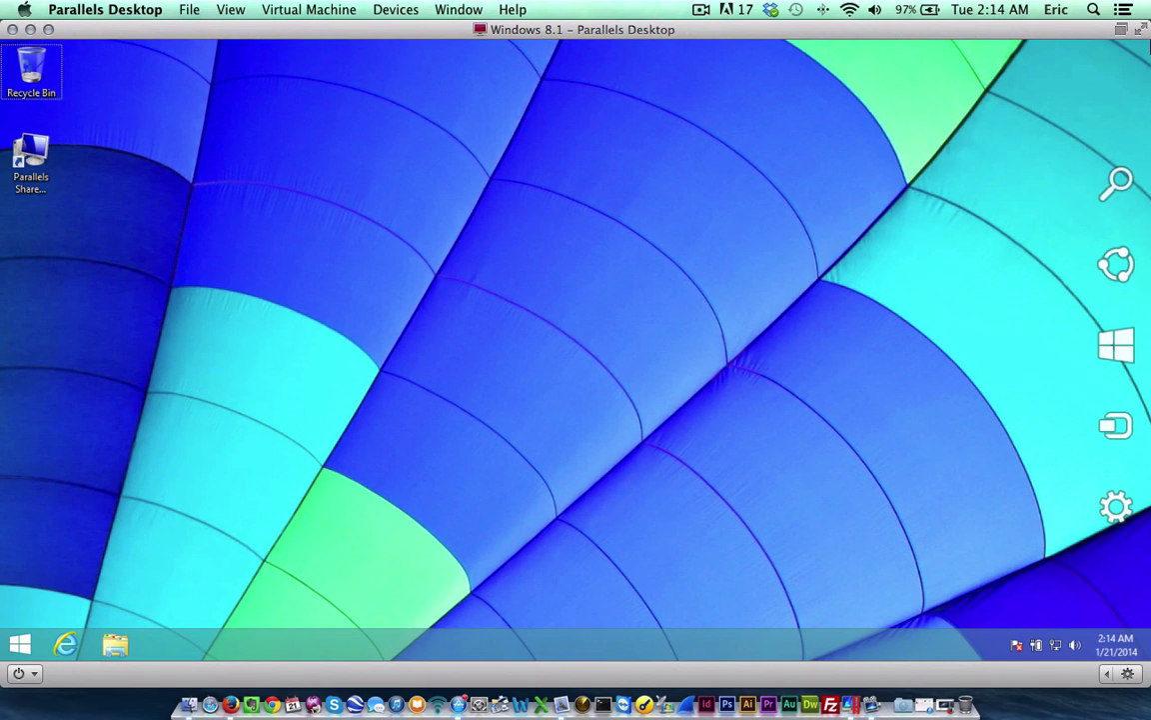
{"action": "left_click", "coordinate": [1115, 190]}
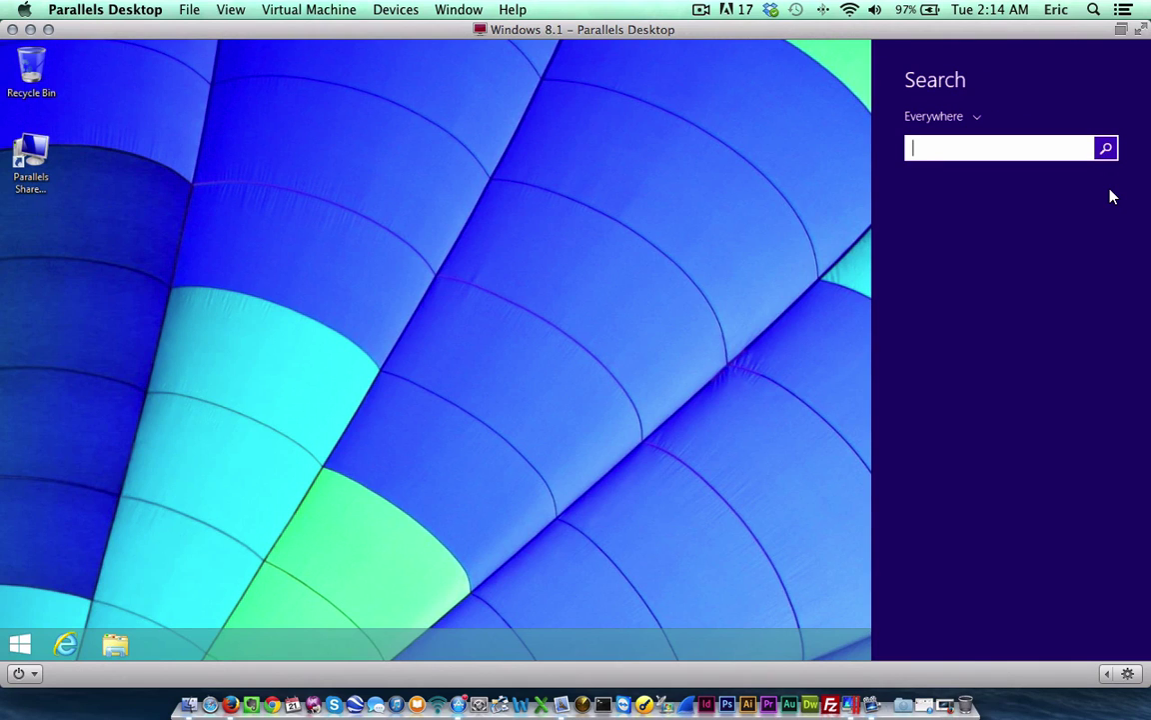
{"action": "type", "text": "control Panel"}
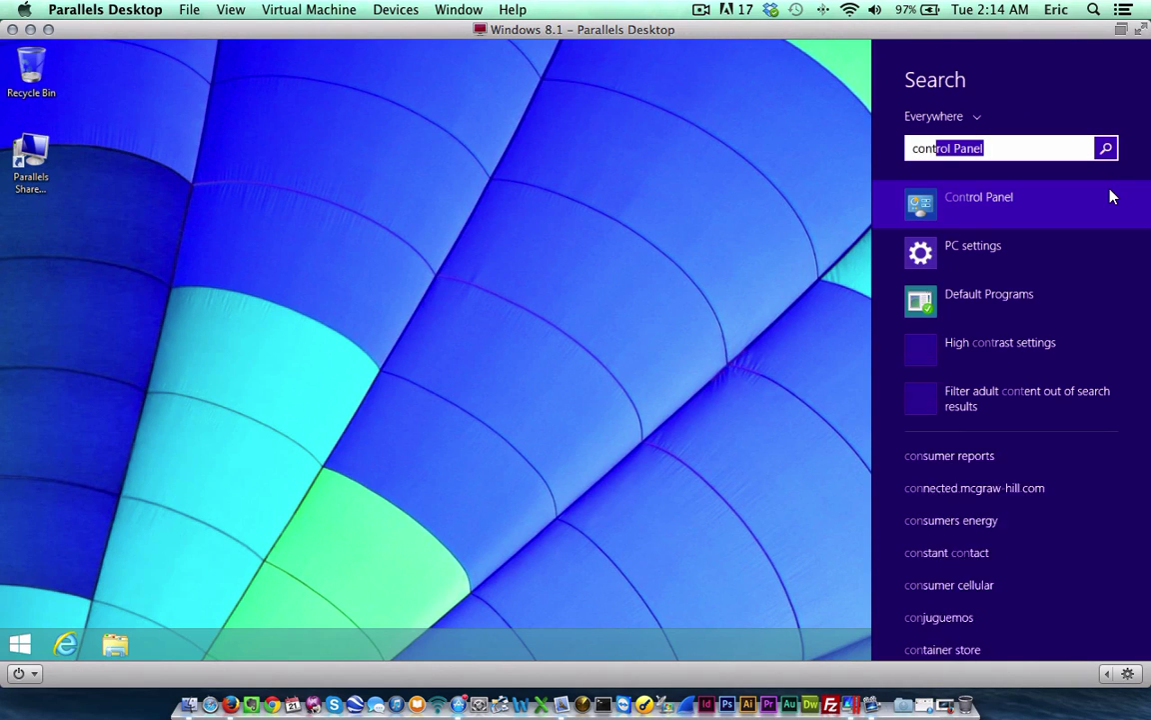
{"action": "left_click", "coordinate": [968, 203]}
Step: Switch the Control Panel view to Category and back to Large icons
{"action": "left_click", "coordinate": [1060, 115]}
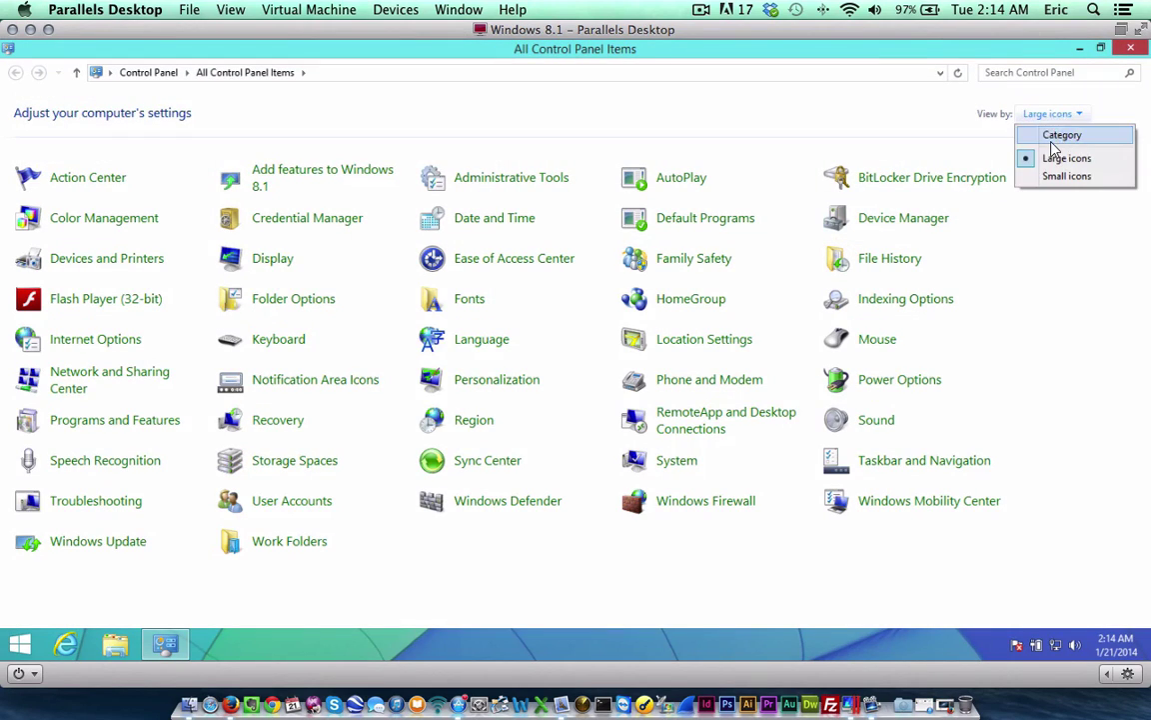
{"action": "left_click", "coordinate": [1059, 134]}
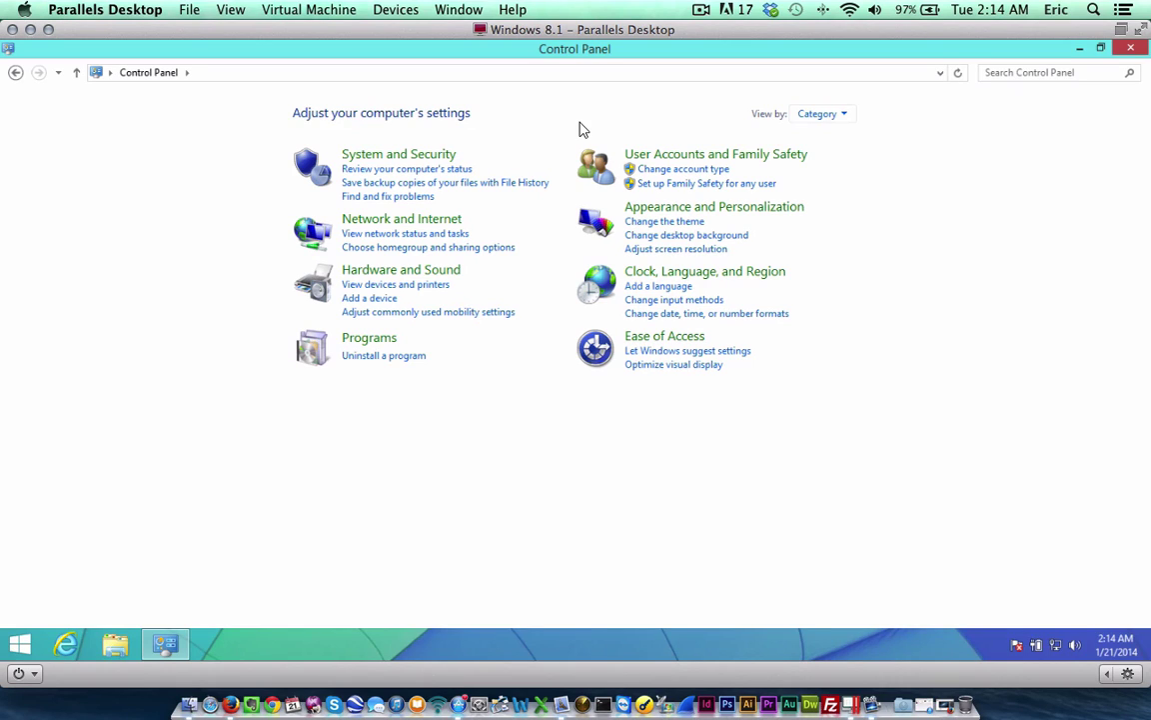
{"action": "left_click", "coordinate": [816, 116]}
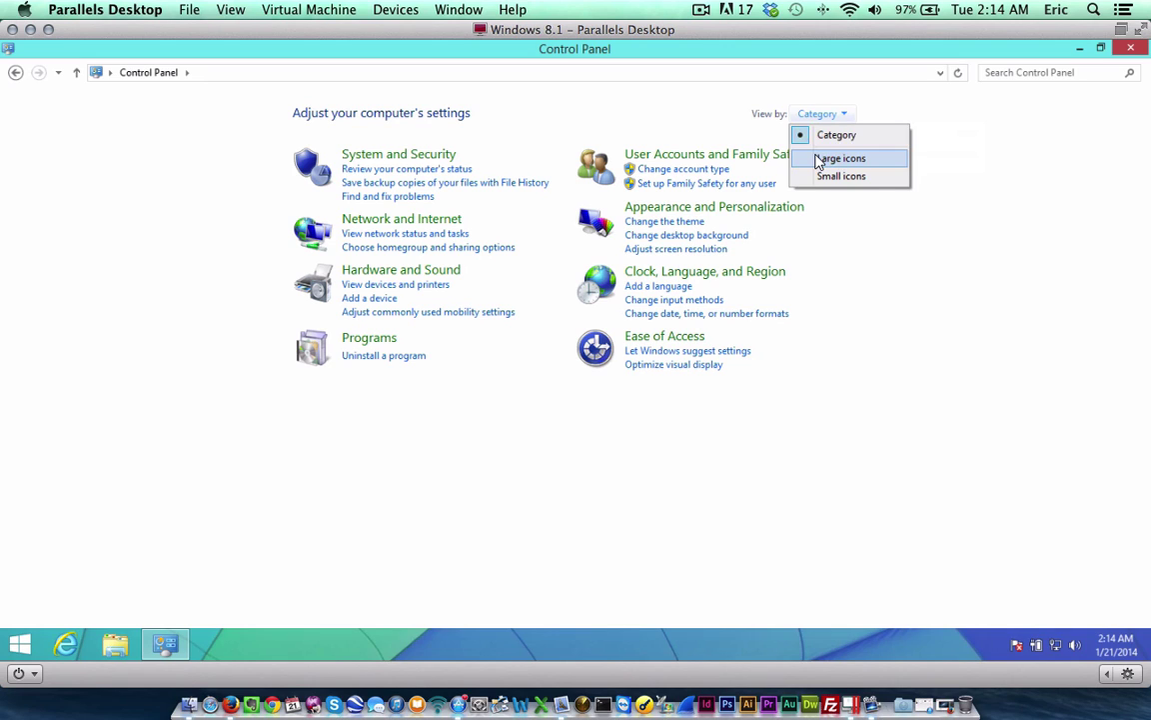
{"action": "left_click", "coordinate": [819, 159]}
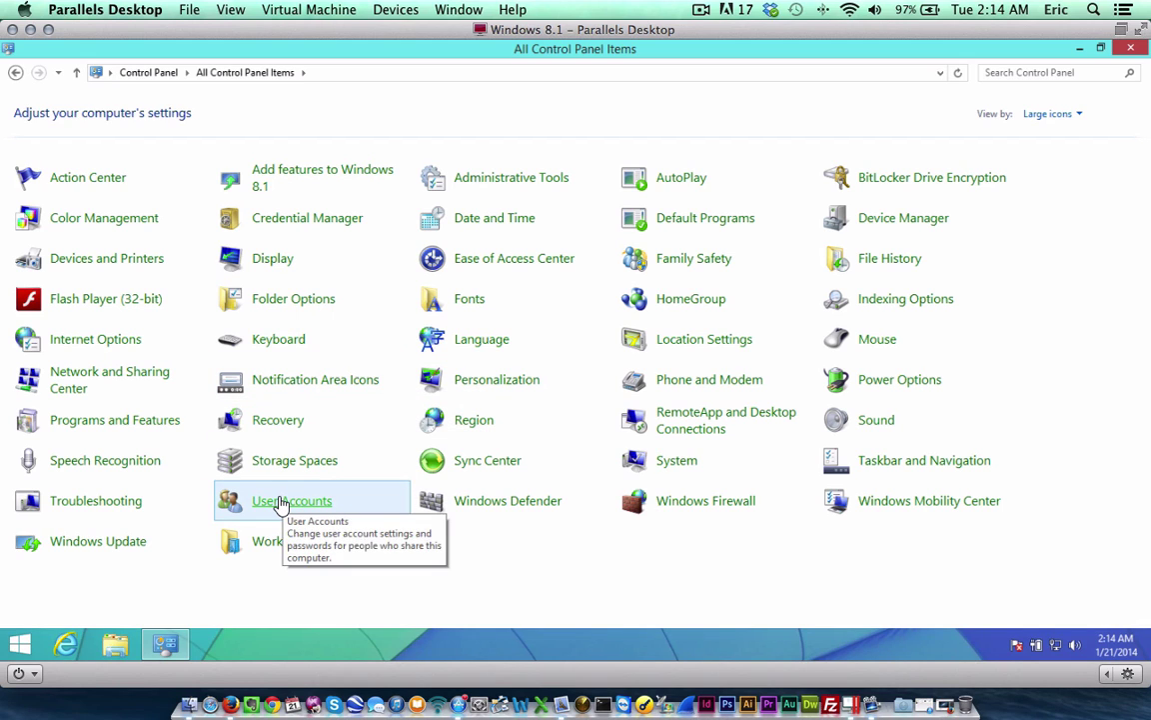
Step: Open the management of other user accounts and go to adding a new user in PC settings
{"action": "left_click", "coordinate": [283, 503]}
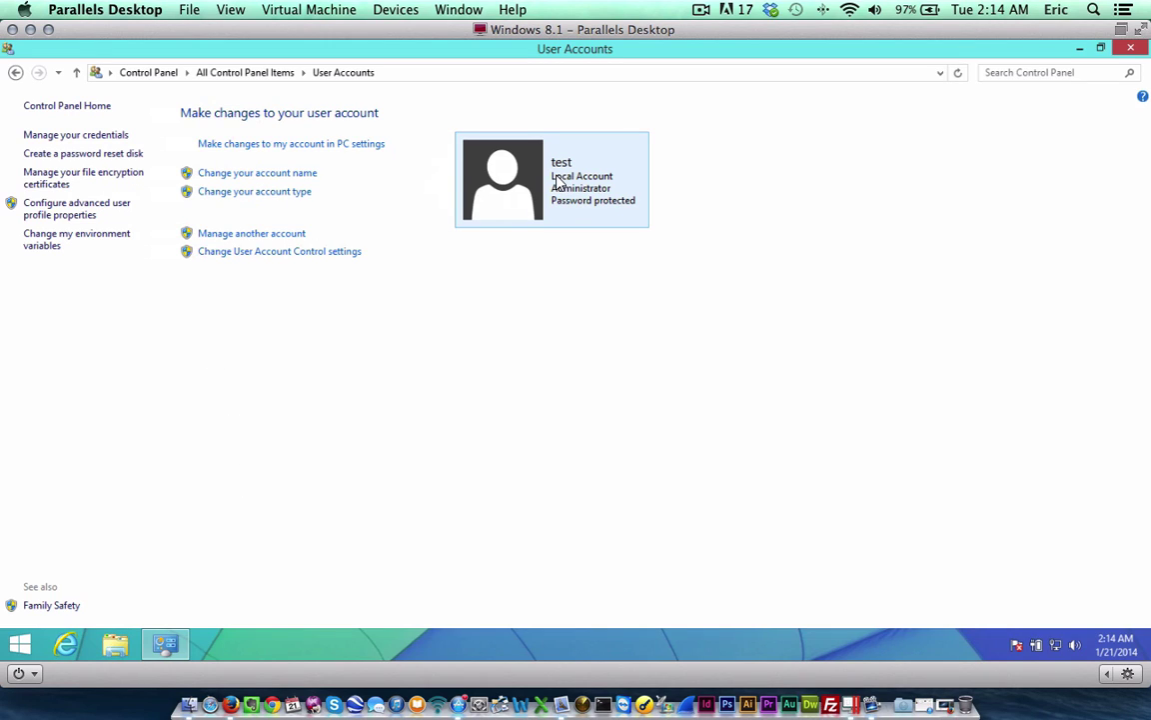
{"action": "left_click", "coordinate": [248, 235]}
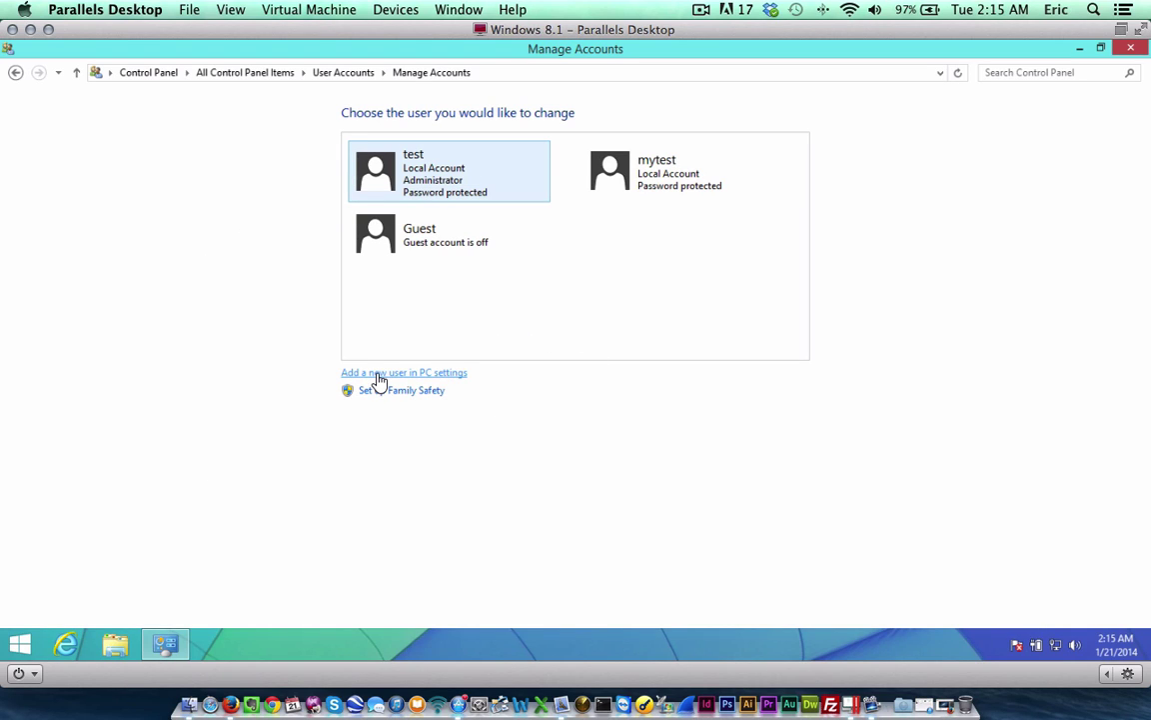
{"action": "left_click", "coordinate": [379, 374]}
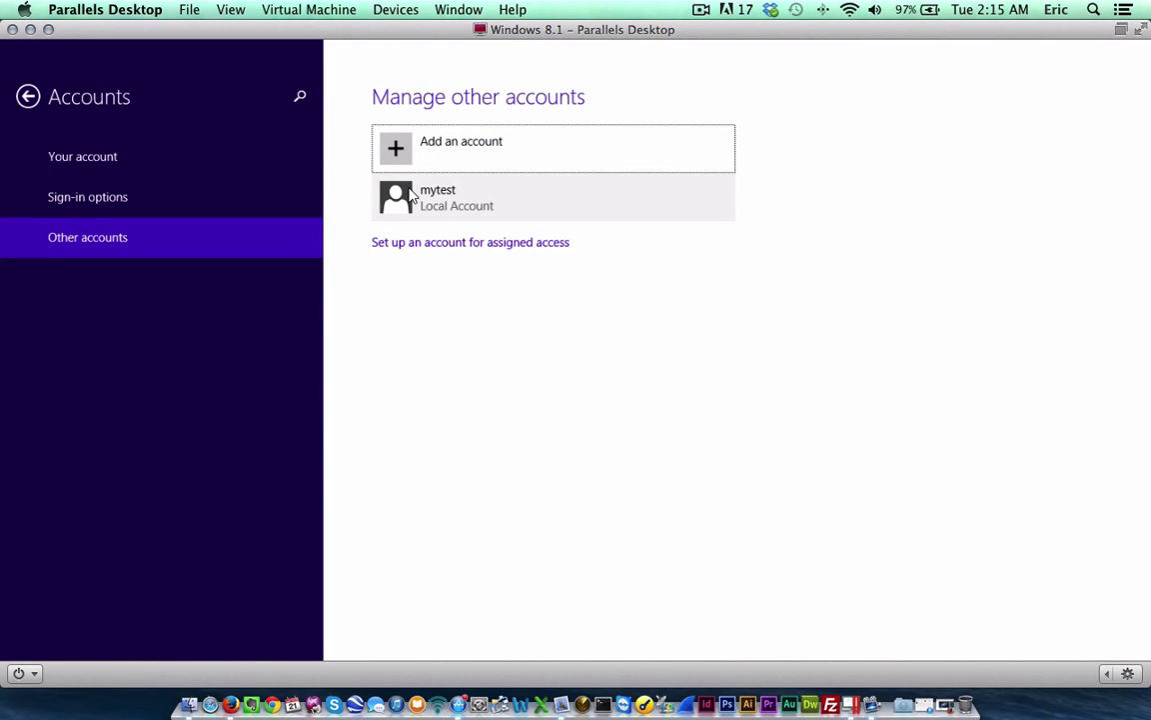
Step: Start adding an account that signs in without a Microsoft account, choosing a local account
{"action": "left_click", "coordinate": [430, 140]}
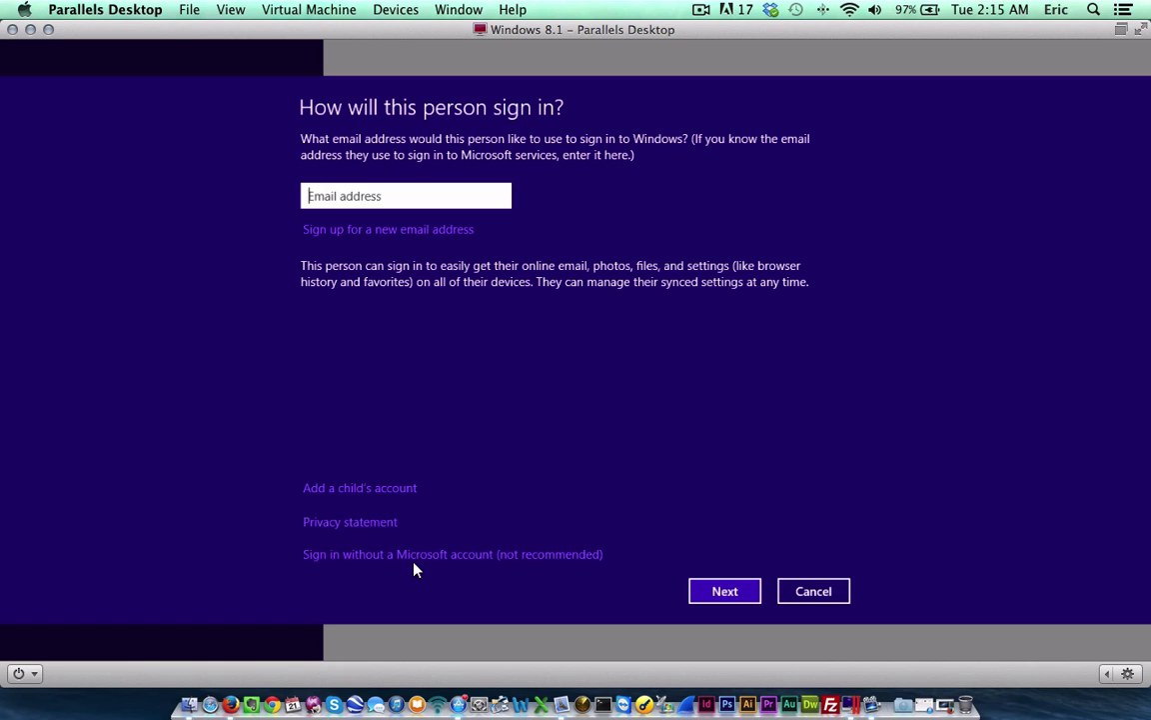
{"action": "left_click", "coordinate": [466, 562]}
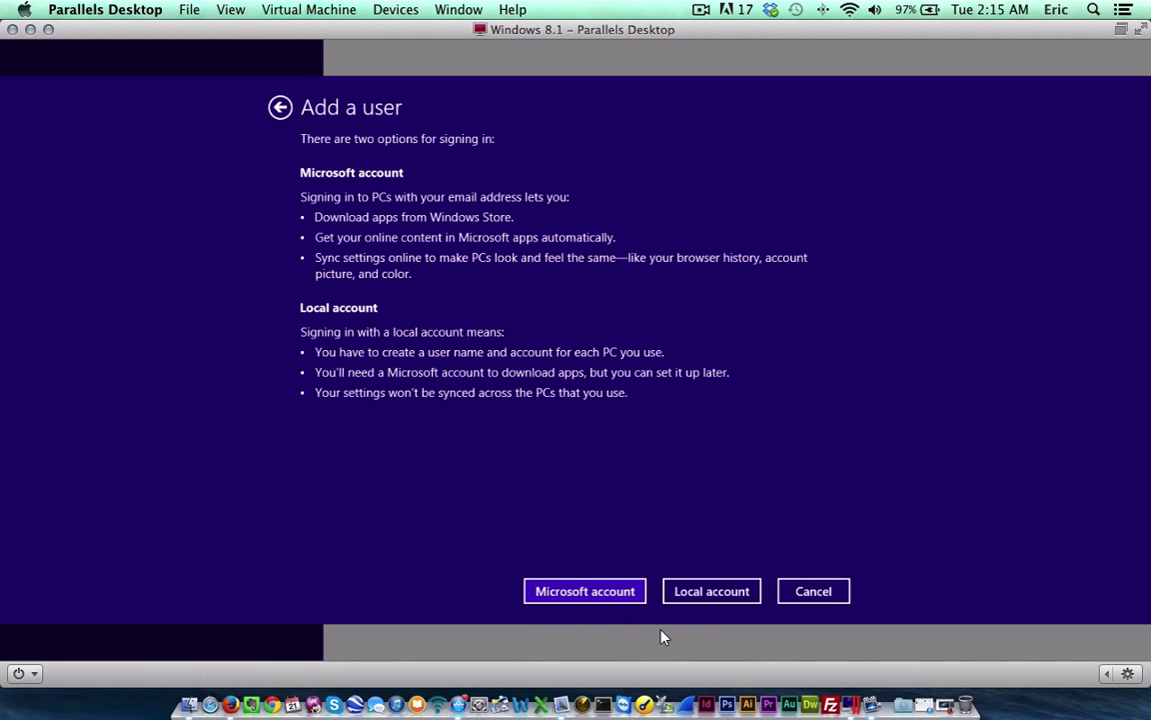
{"action": "left_click", "coordinate": [706, 593]}
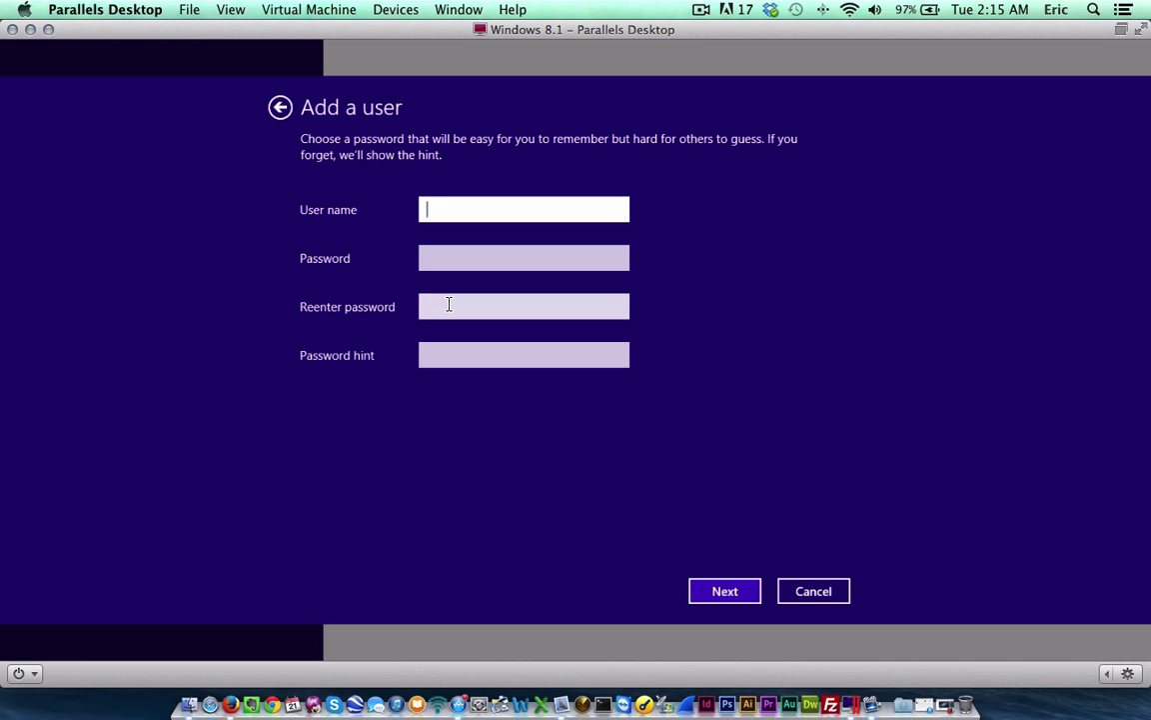
Step: Enter "user" as the new account's user name, and fill in the account password and its confirmation
{"action": "type", "text": "user"}
{"action": "left_click", "coordinate": [460, 262]}
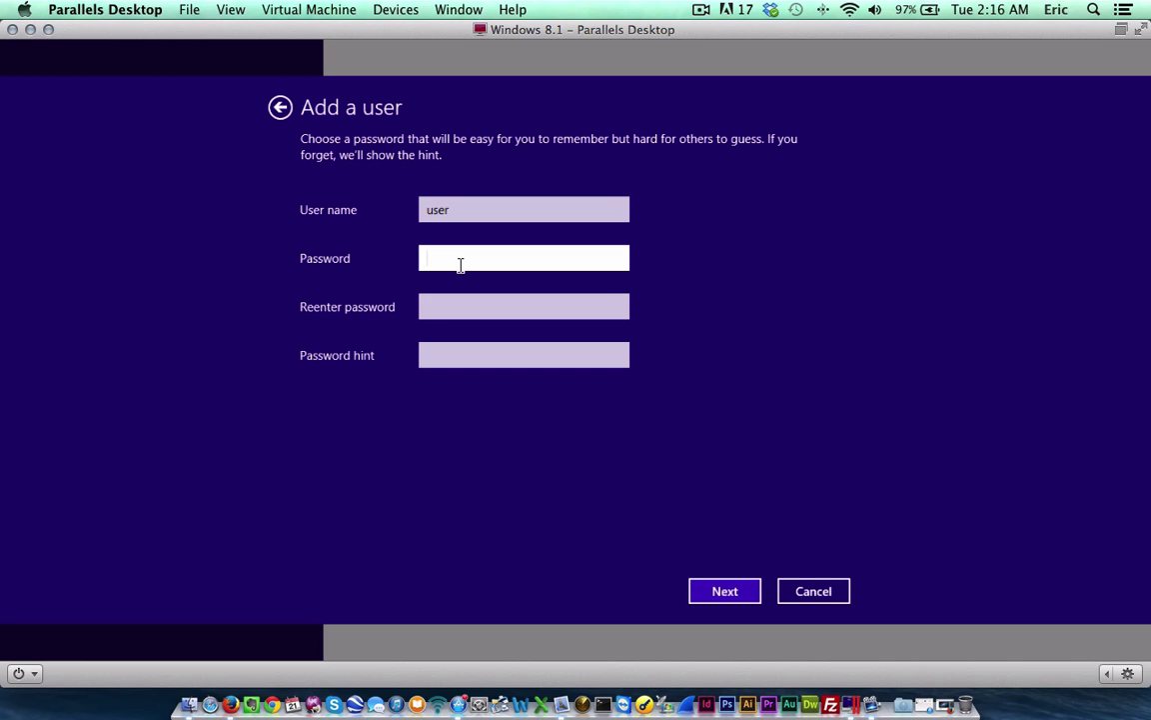
{"action": "type", "text": "••••••"}
{"action": "key", "text": "BackSpace"}
{"action": "key", "text": "BackSpace"}
{"action": "key", "text": "BackSpace"}
{"action": "key", "text": "BackSpace"}
{"action": "key", "text": "BackSpace"}
{"action": "key", "text": "BackSpace"}
{"action": "type", "text": "••••••"}
{"action": "key", "text": "Tab"}
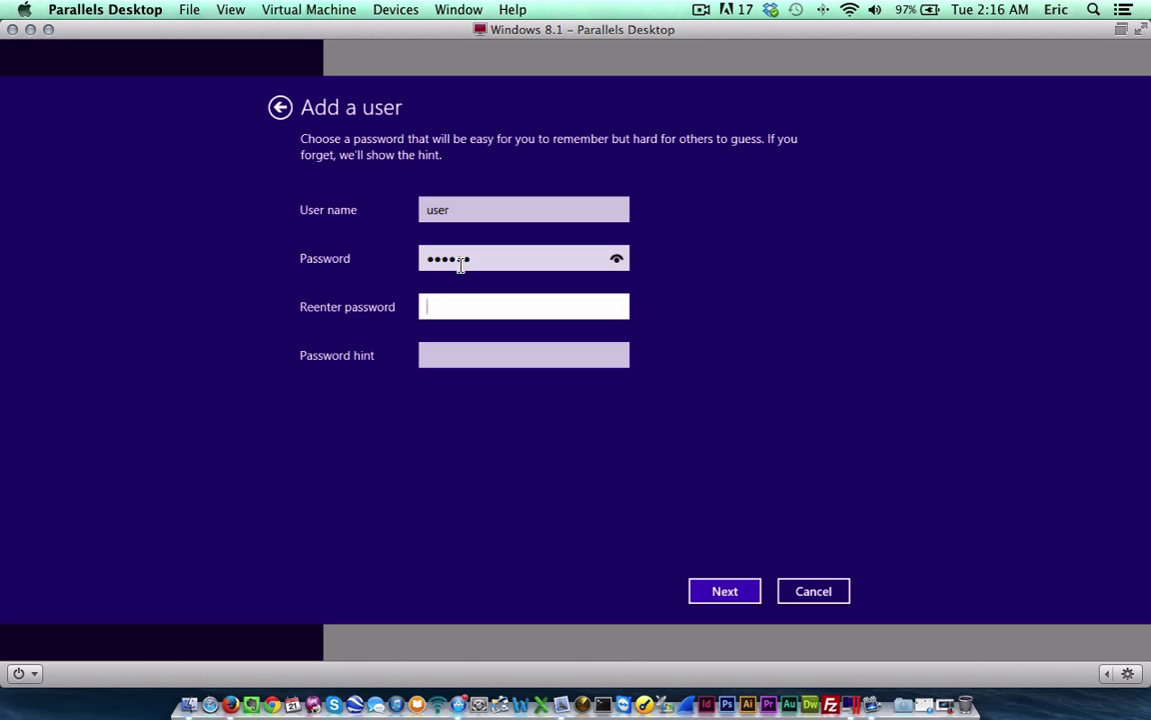
{"action": "type", "text": "••••••"}
Step: Set the new account's password hint to "this is easy password"
{"action": "left_click", "coordinate": [447, 356]}
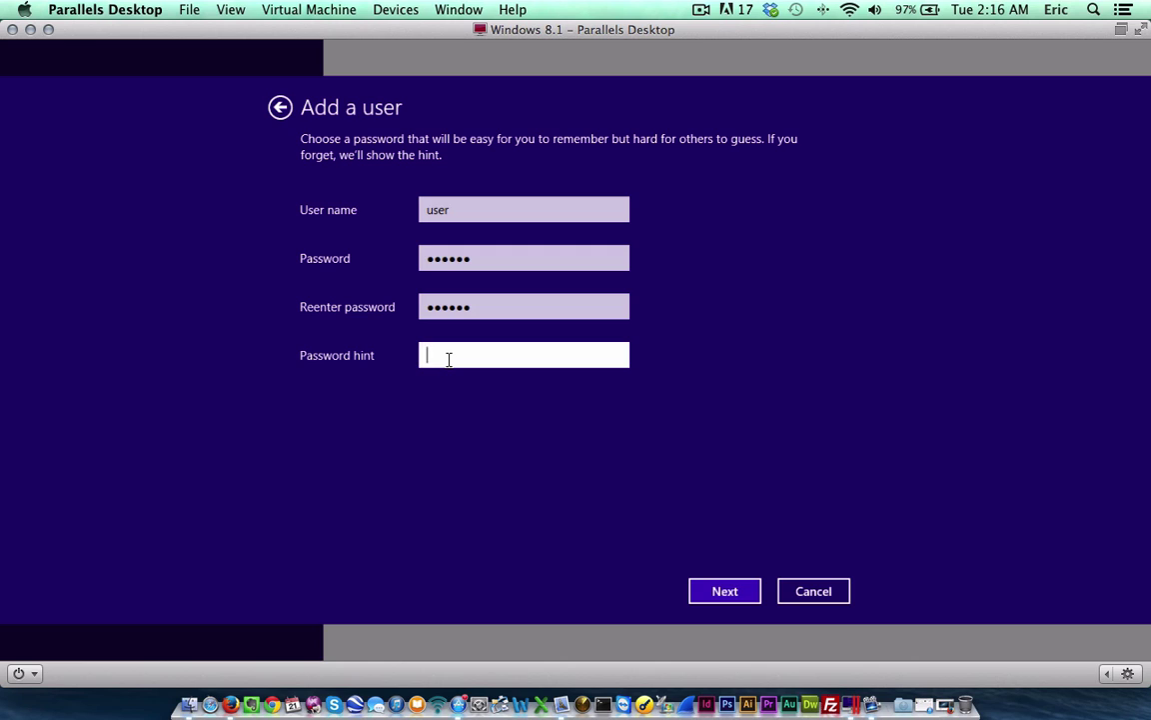
{"action": "type", "text": "this is easy password"}
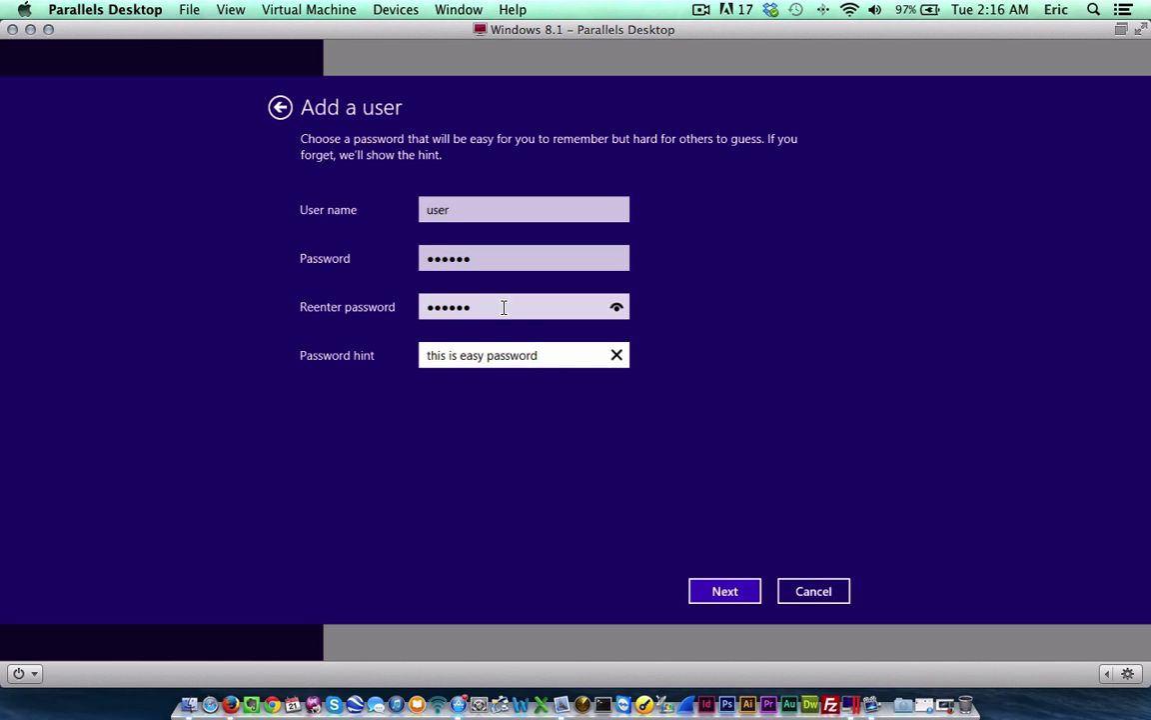
{"action": "left_click_drag", "start_coordinate": [504, 302], "coordinate": [342, 303]}
{"action": "left_click", "coordinate": [547, 355]}
{"action": "left_click_drag", "start_coordinate": [550, 353], "coordinate": [426, 355]}
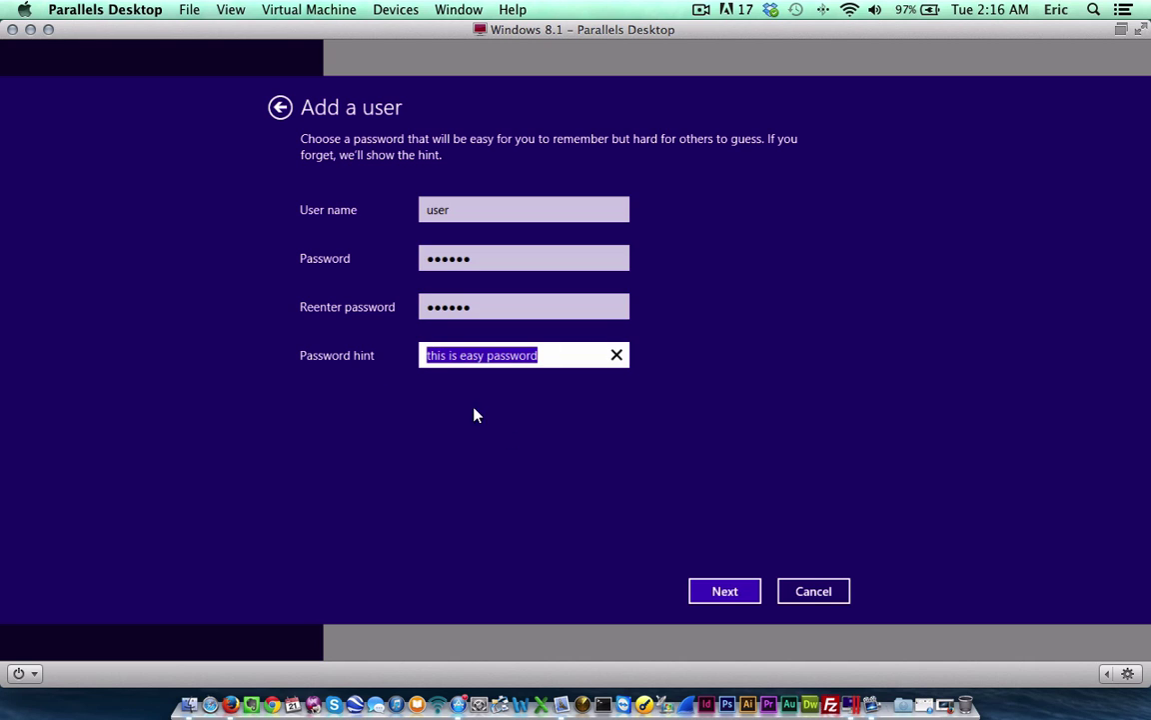
Step: Submit the account details, turn off the child's account option and finish adding the user
{"action": "left_click", "coordinate": [725, 591]}
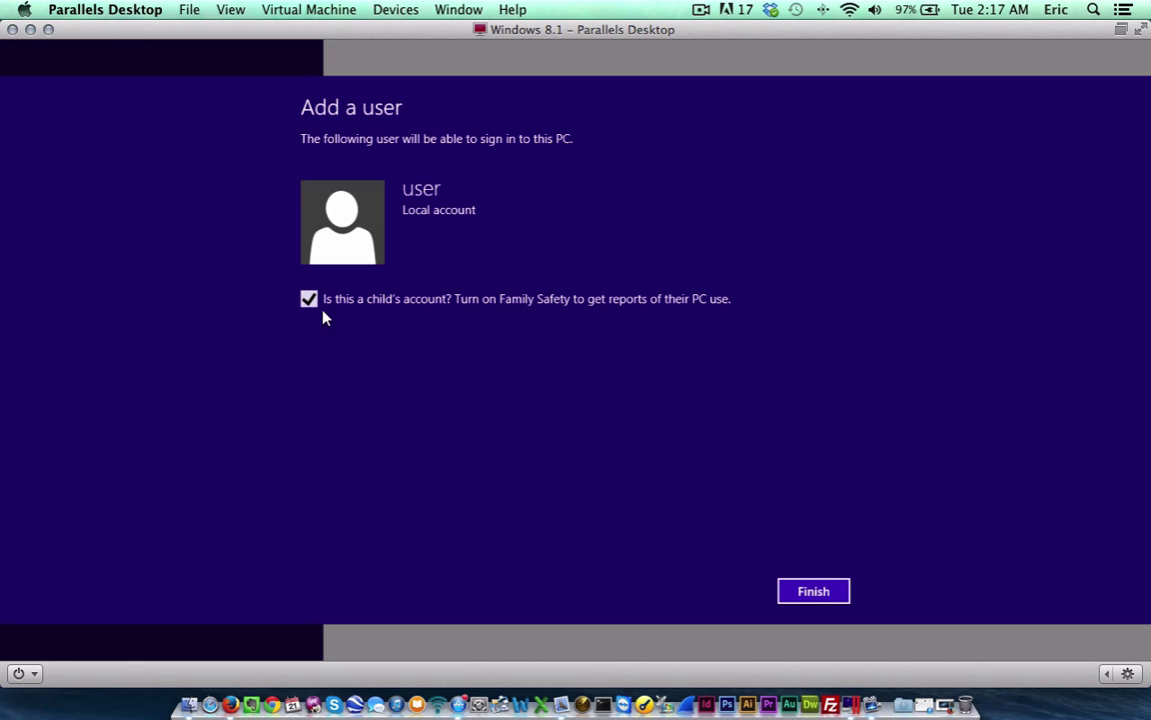
{"action": "left_click", "coordinate": [305, 309]}
{"action": "left_click", "coordinate": [814, 591]}
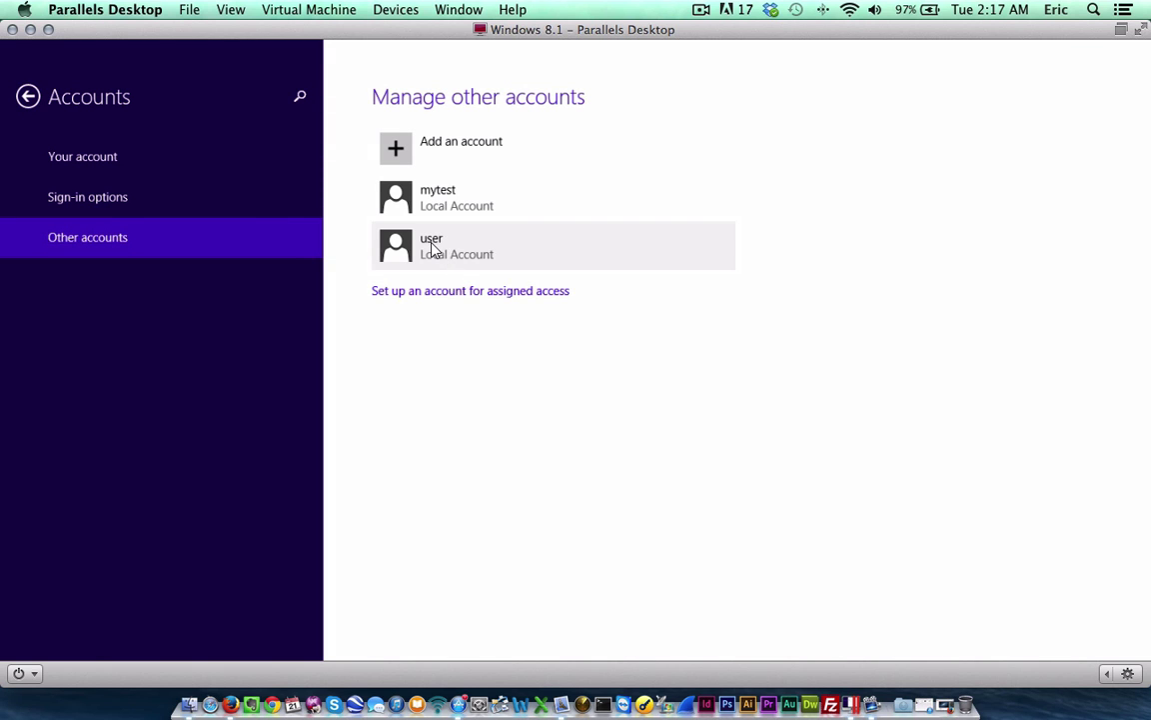
Step: Return to the main PC settings and examine the display resolution setting under PC and devices
{"action": "left_click", "coordinate": [28, 97]}
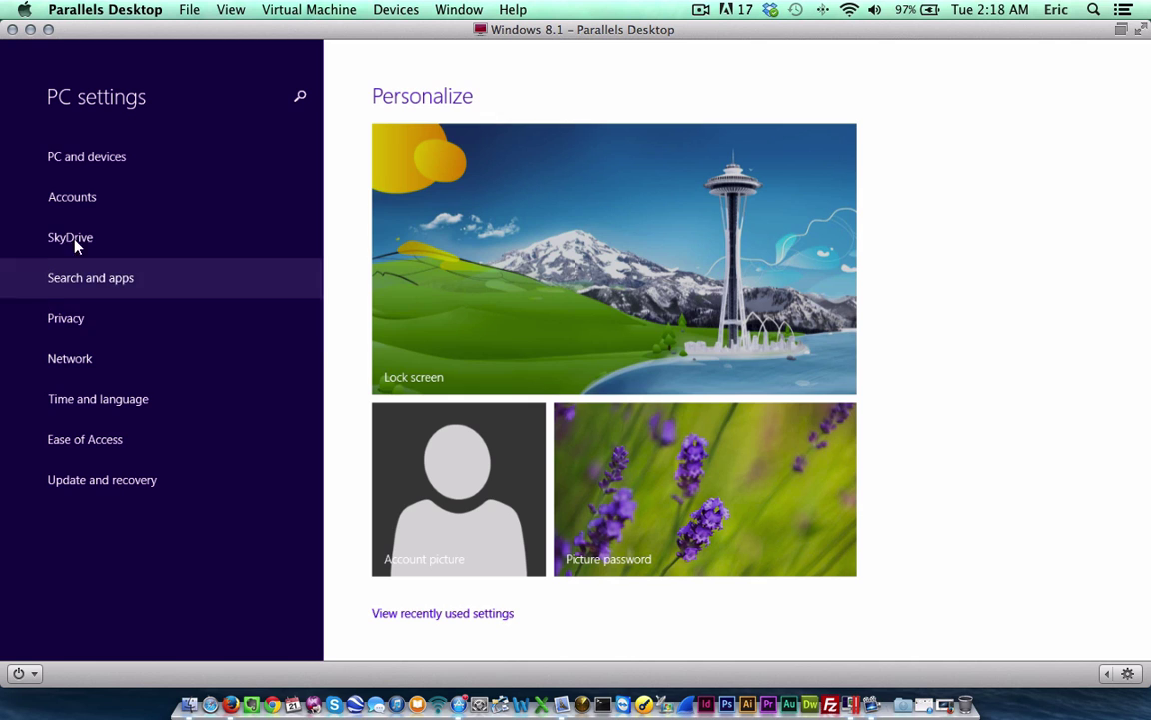
{"action": "left_click", "coordinate": [95, 163]}
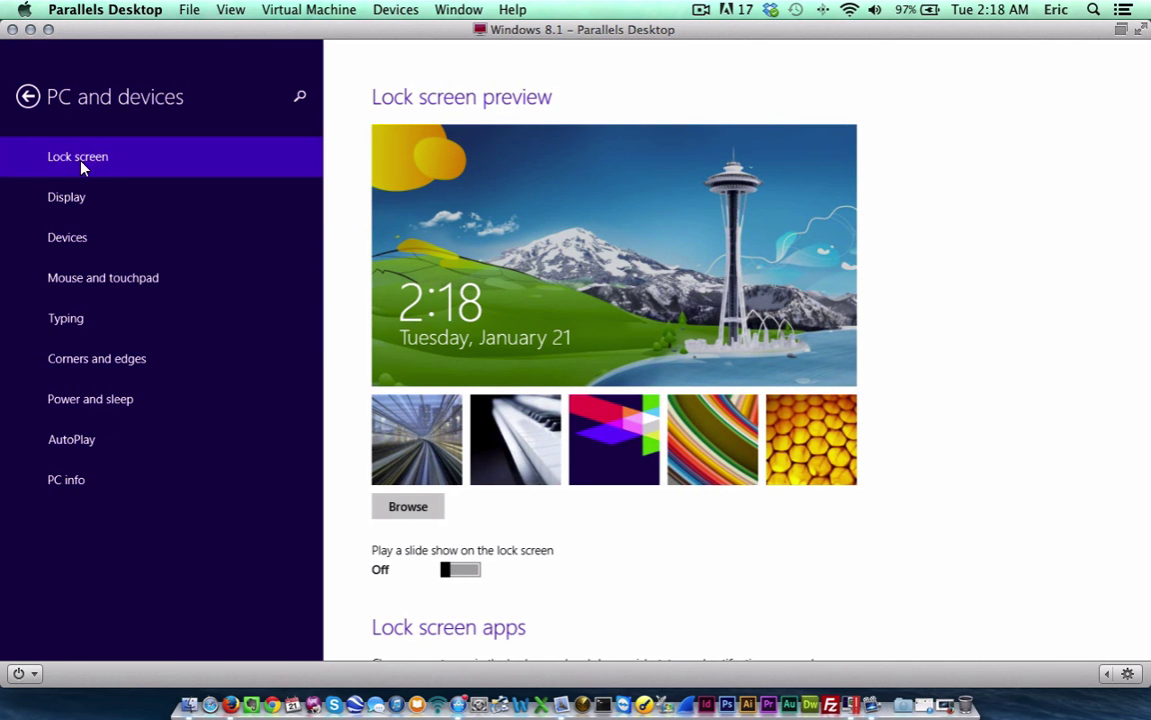
{"action": "left_click", "coordinate": [66, 200]}
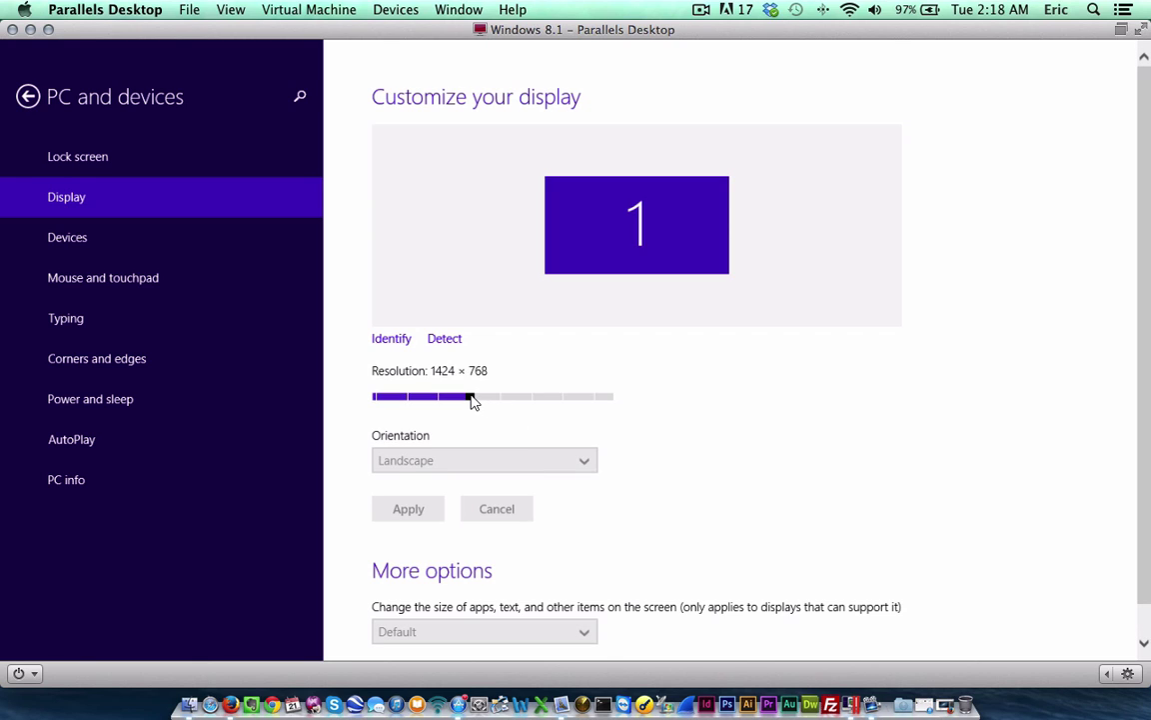
{"action": "mouse_move", "coordinate": [472, 397]}
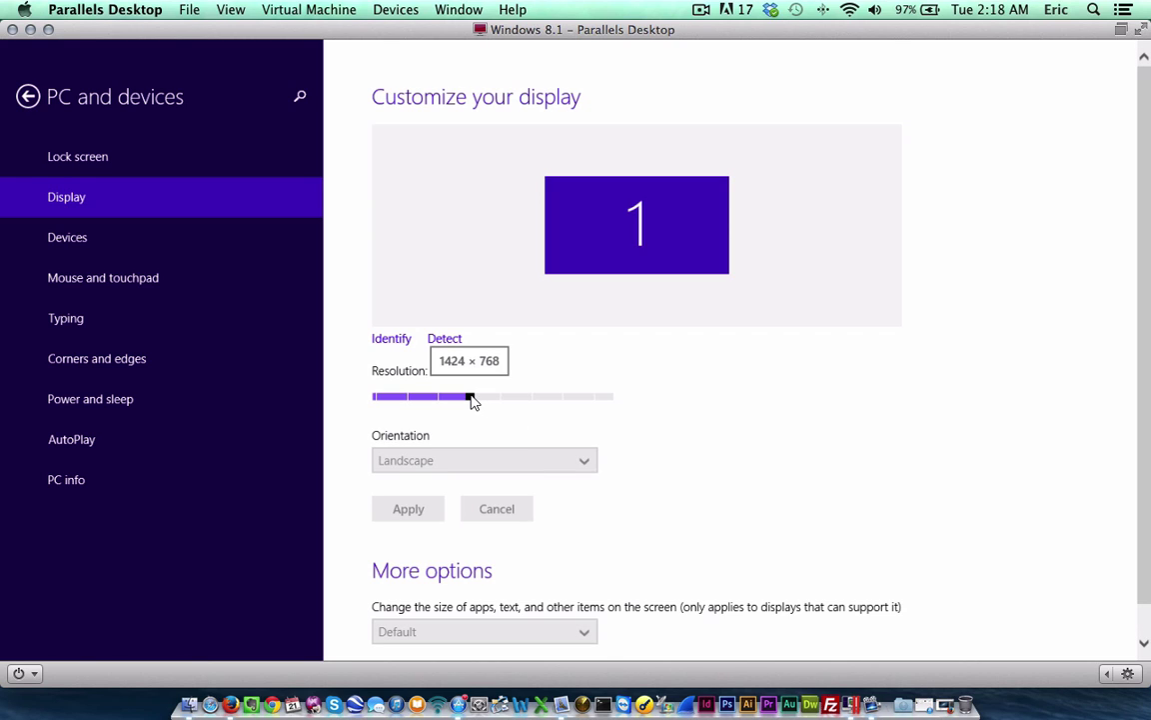
{"action": "mouse_move", "coordinate": [472, 398]}
{"action": "left_mouse_down"}
{"action": "mouse_move", "coordinate": [392, 400]}
{"action": "mouse_move", "coordinate": [556, 405]}
{"action": "mouse_move", "coordinate": [445, 406]}
{"action": "mouse_move", "coordinate": [468, 400]}
{"action": "left_mouse_up"}
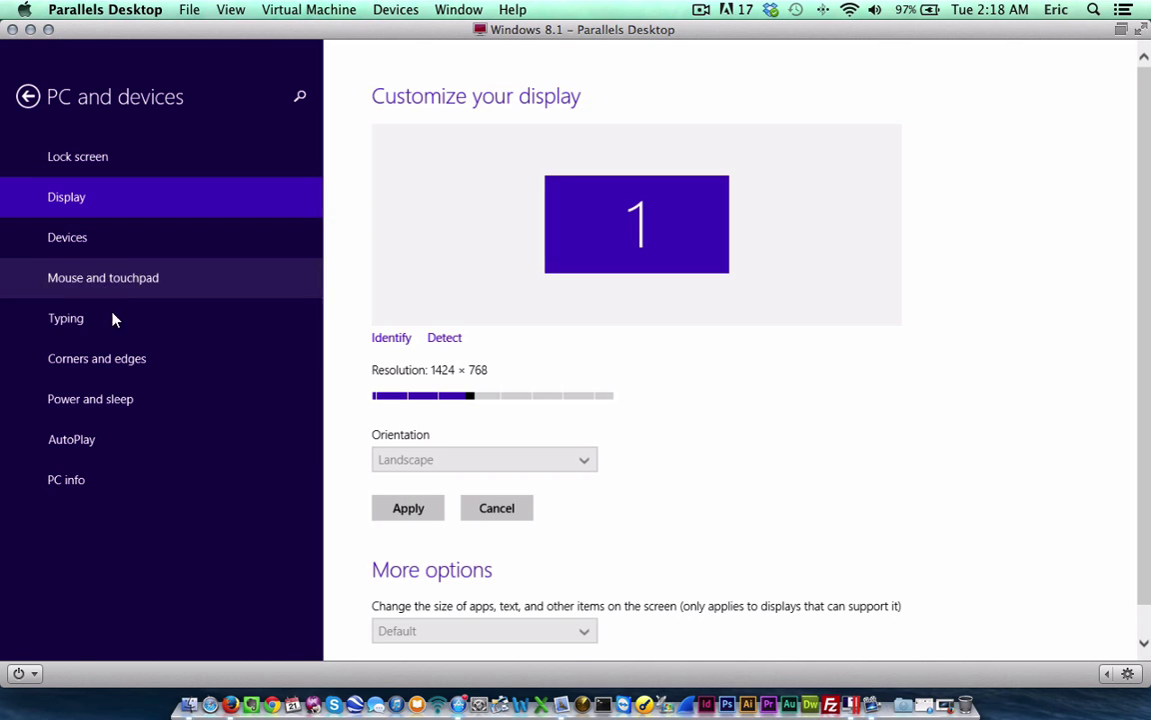
Step: Examine the primary button choices in the Mouse and touchpad settings
{"action": "left_click", "coordinate": [195, 282]}
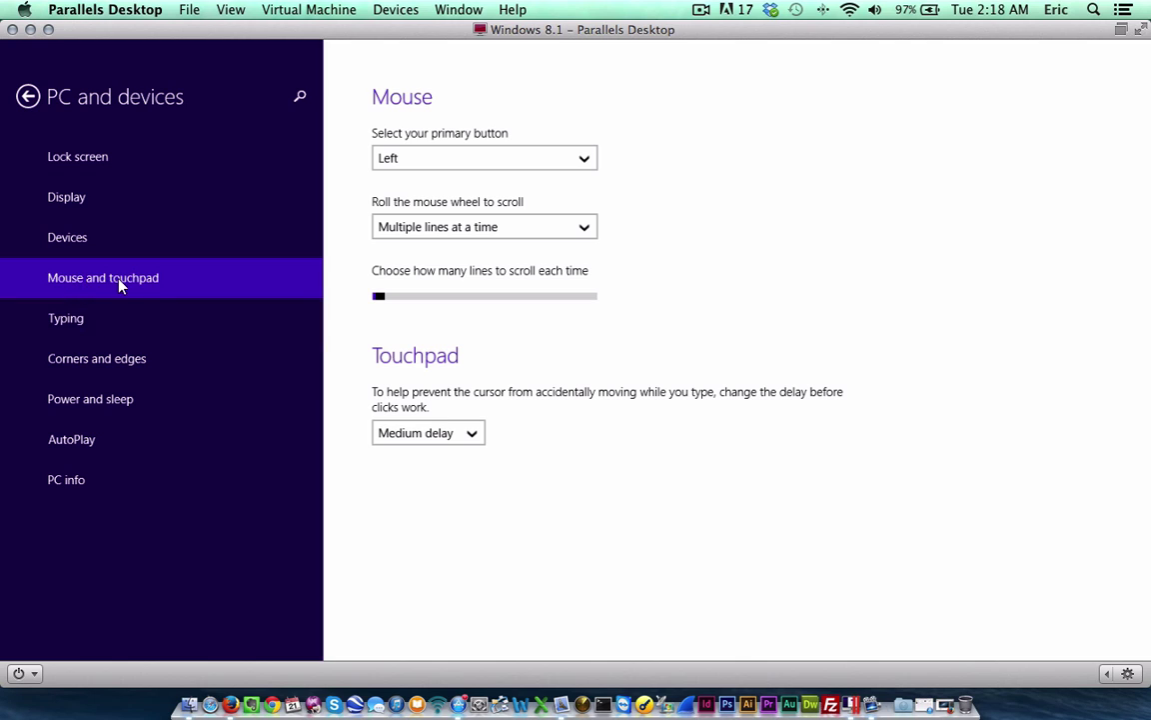
{"action": "left_click", "coordinate": [514, 156]}
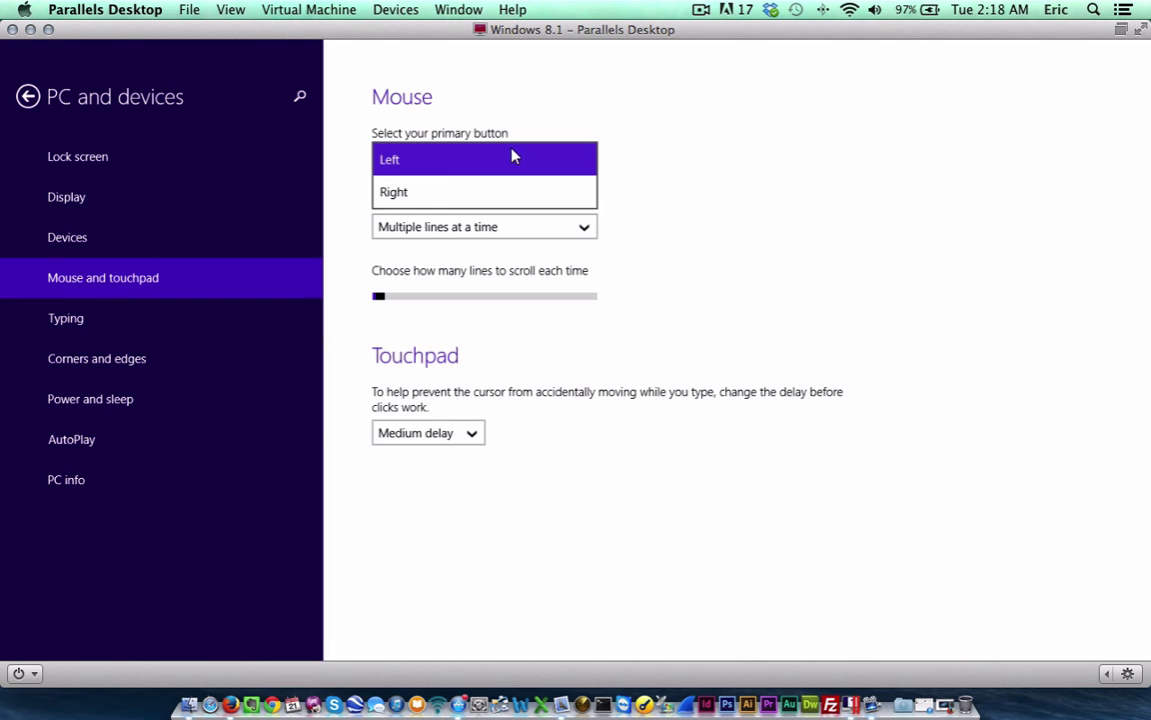
{"action": "left_click", "coordinate": [830, 214]}
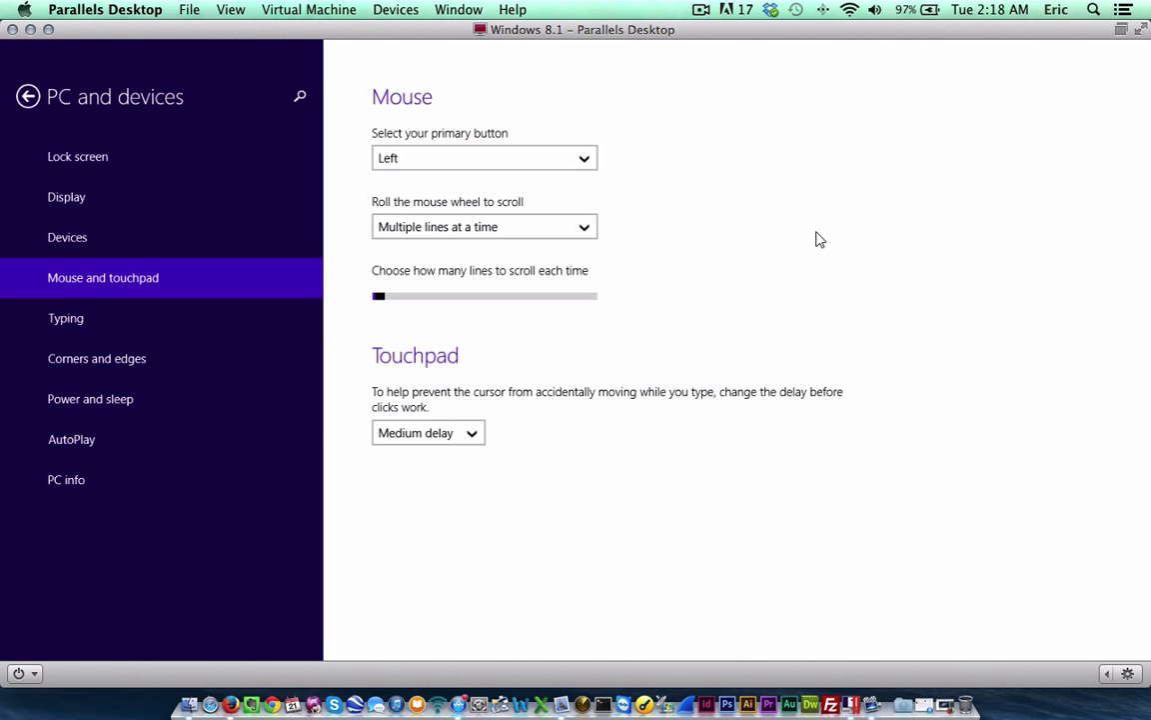
Step: Review the Corners and edges settings and the PC info page
{"action": "left_click", "coordinate": [127, 362]}
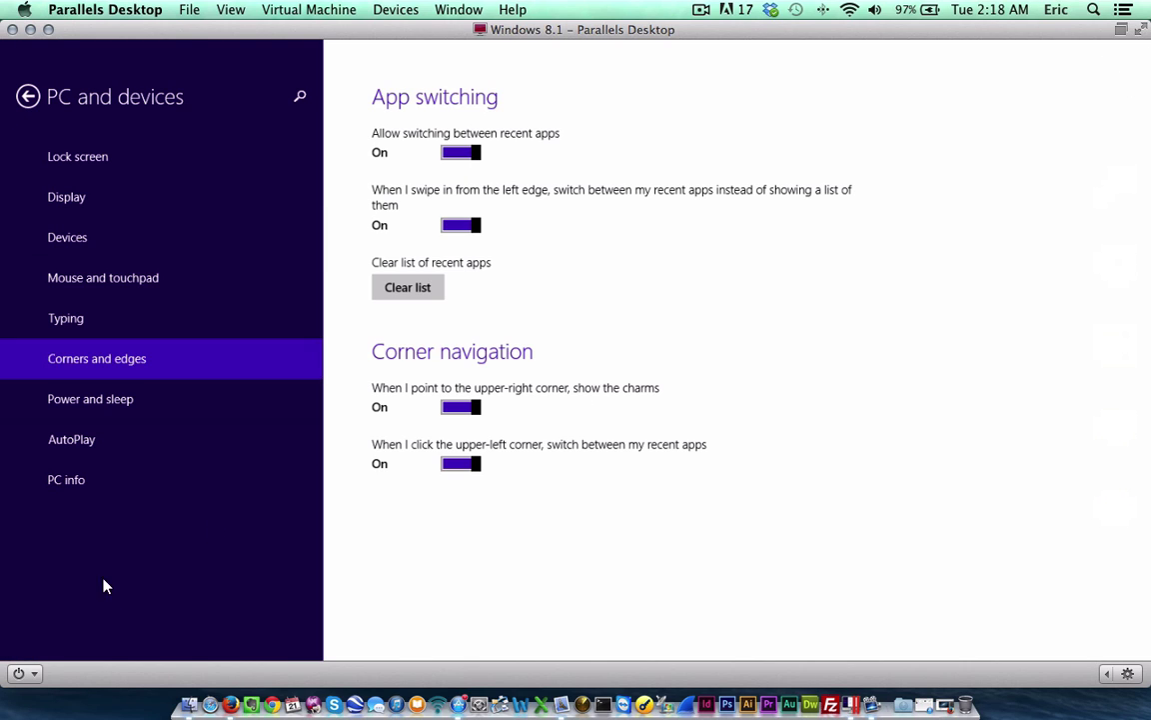
{"action": "left_click", "coordinate": [76, 497]}
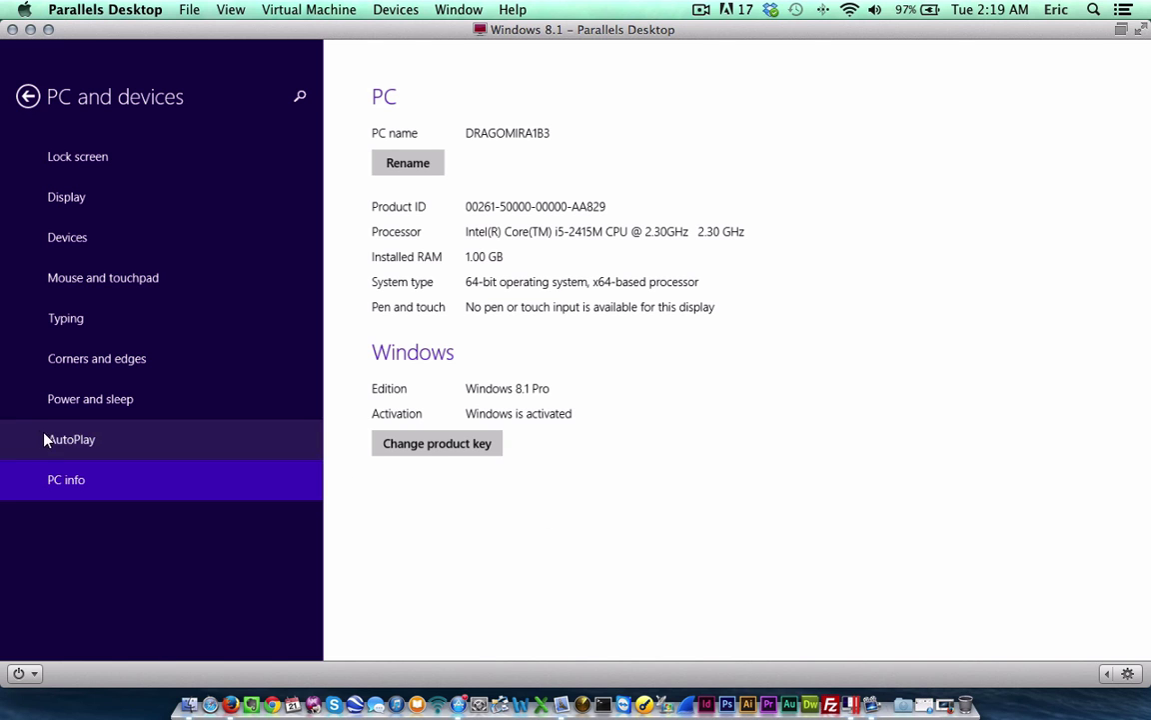
Step: Set the lock screen background to the piano keys picture
{"action": "left_click", "coordinate": [69, 158]}
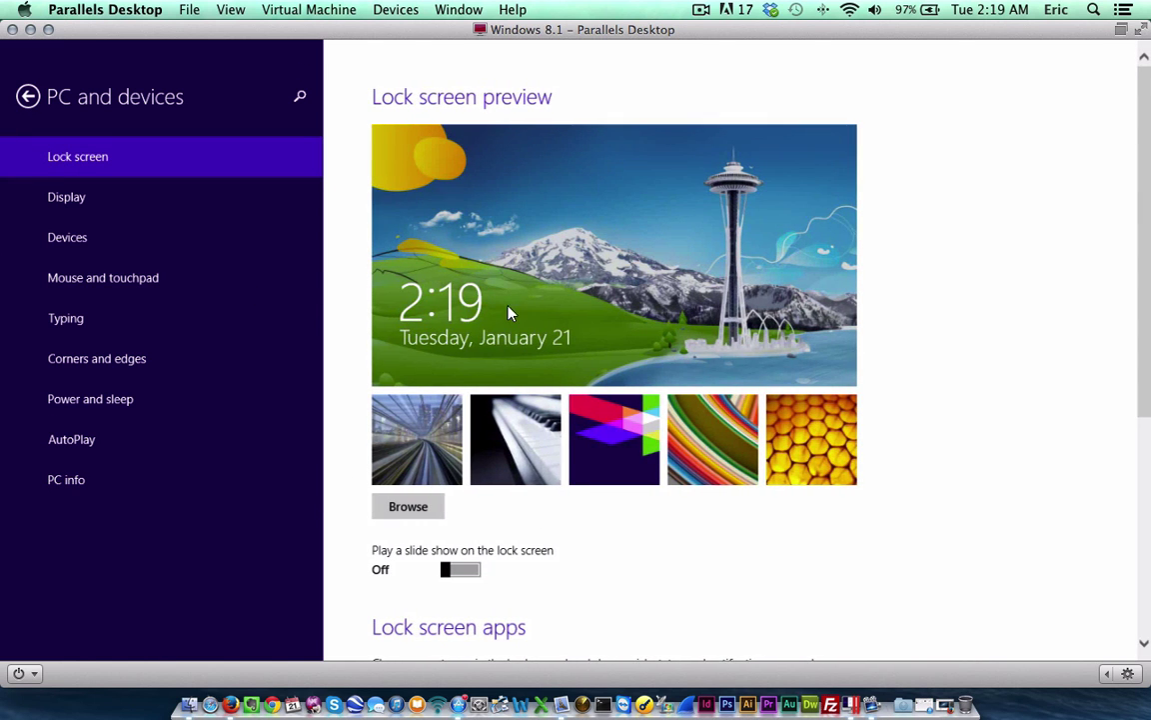
{"action": "left_click", "coordinate": [417, 440]}
{"action": "left_click", "coordinate": [505, 445]}
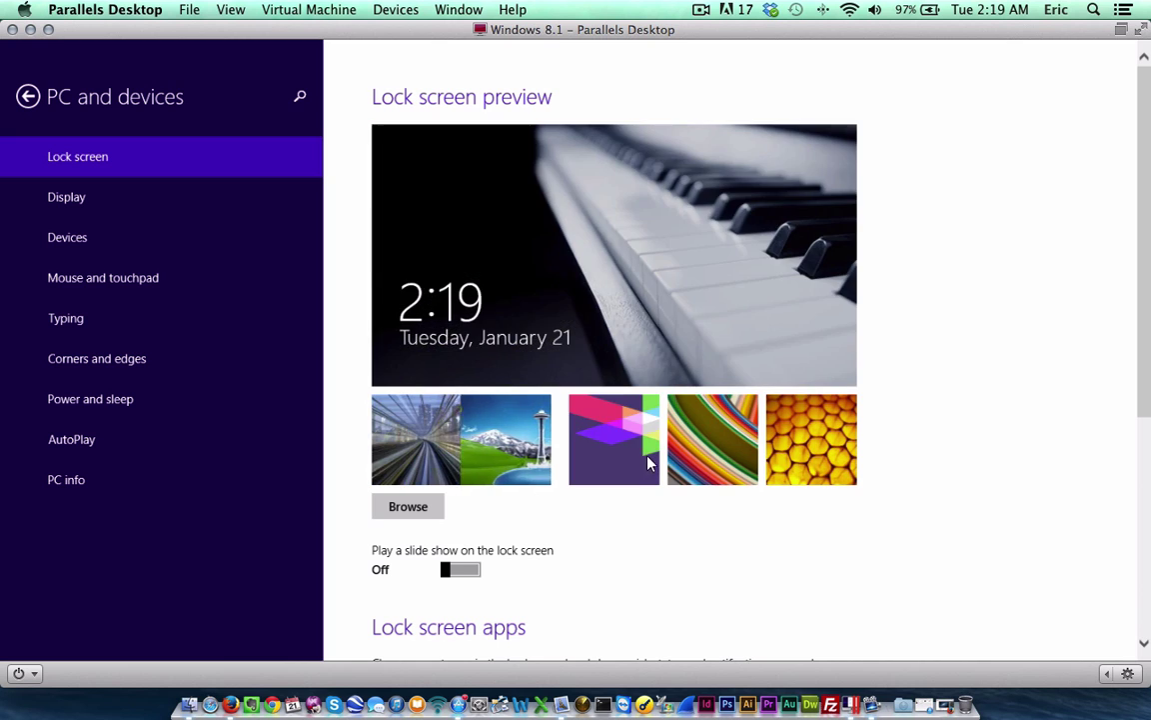
Step: Try several lock screen pictures, set the colourful geometric pattern as background, and look over the lock screen apps and camera options
{"action": "left_click", "coordinate": [625, 455]}
{"action": "left_click", "coordinate": [713, 439]}
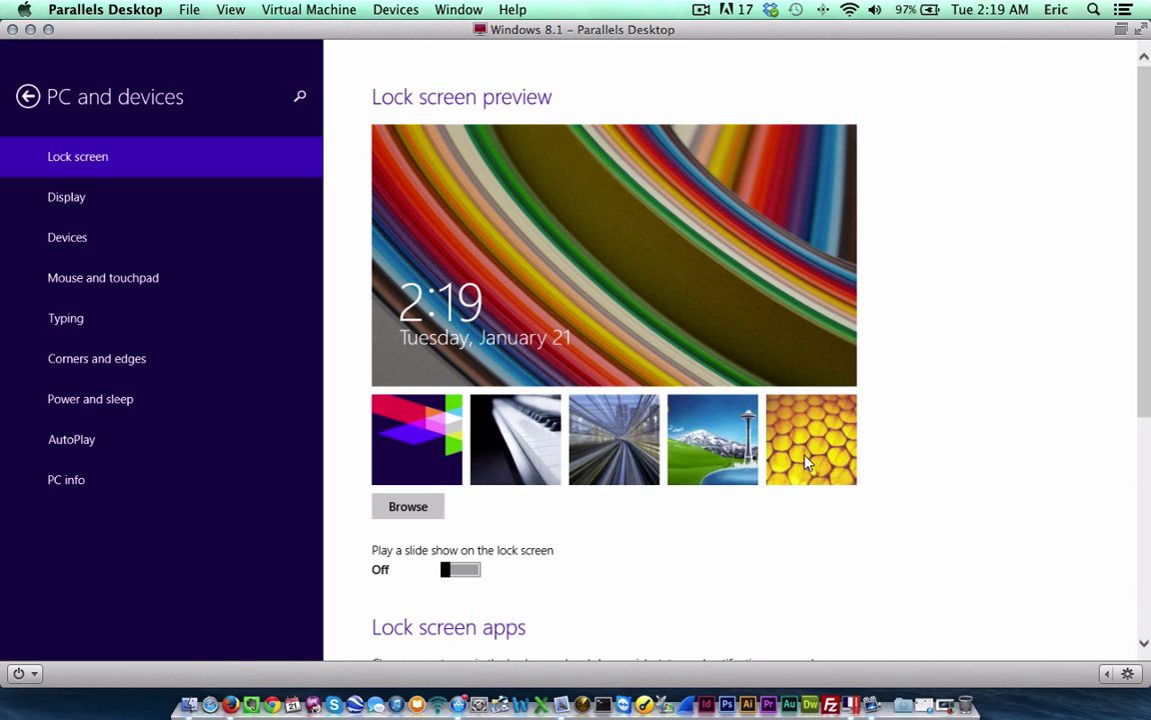
{"action": "left_click", "coordinate": [844, 449]}
{"action": "left_click", "coordinate": [512, 443]}
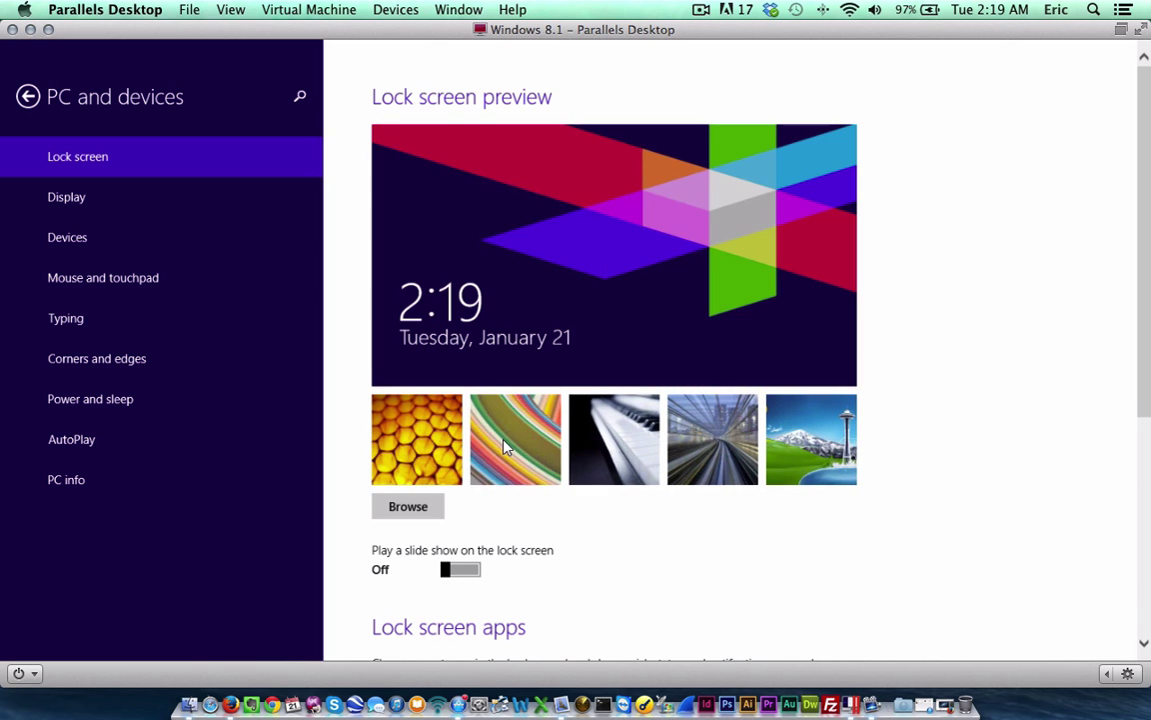
{"action": "scroll", "coordinate": [509, 450], "scroll_direction": "down", "scroll_amount": 5}
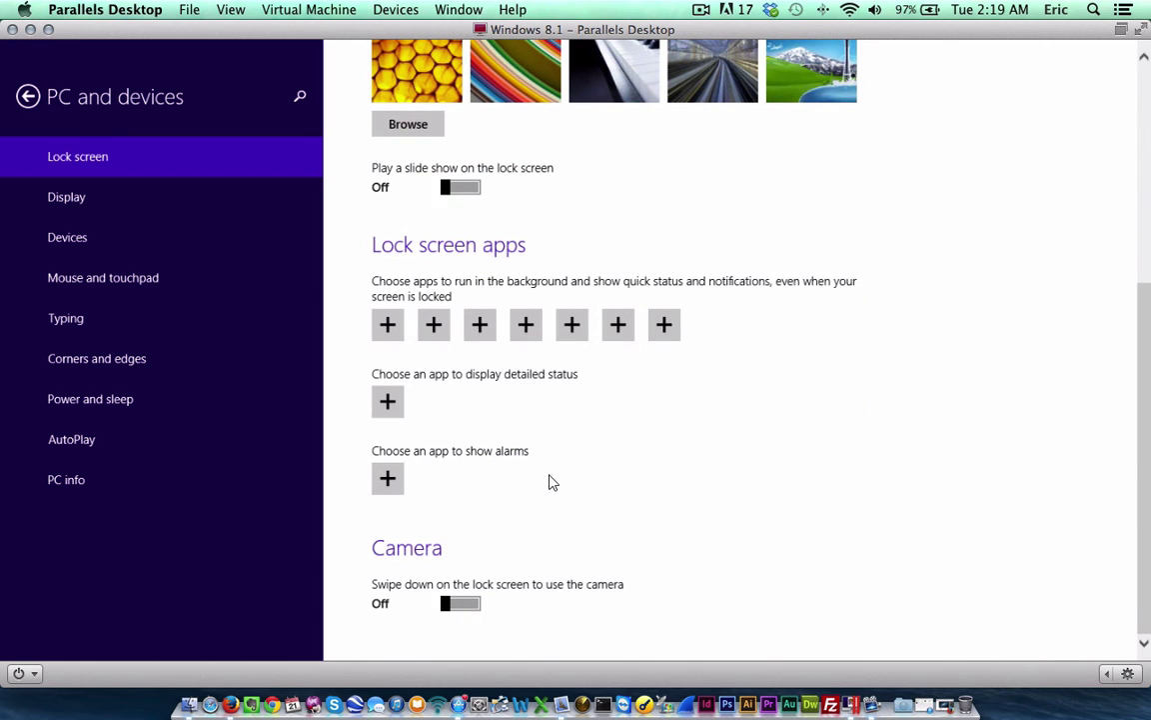
Step: Review the Search, Share and Notifications pages of the Search and apps settings and return to the main PC settings
{"action": "left_click", "coordinate": [28, 96]}
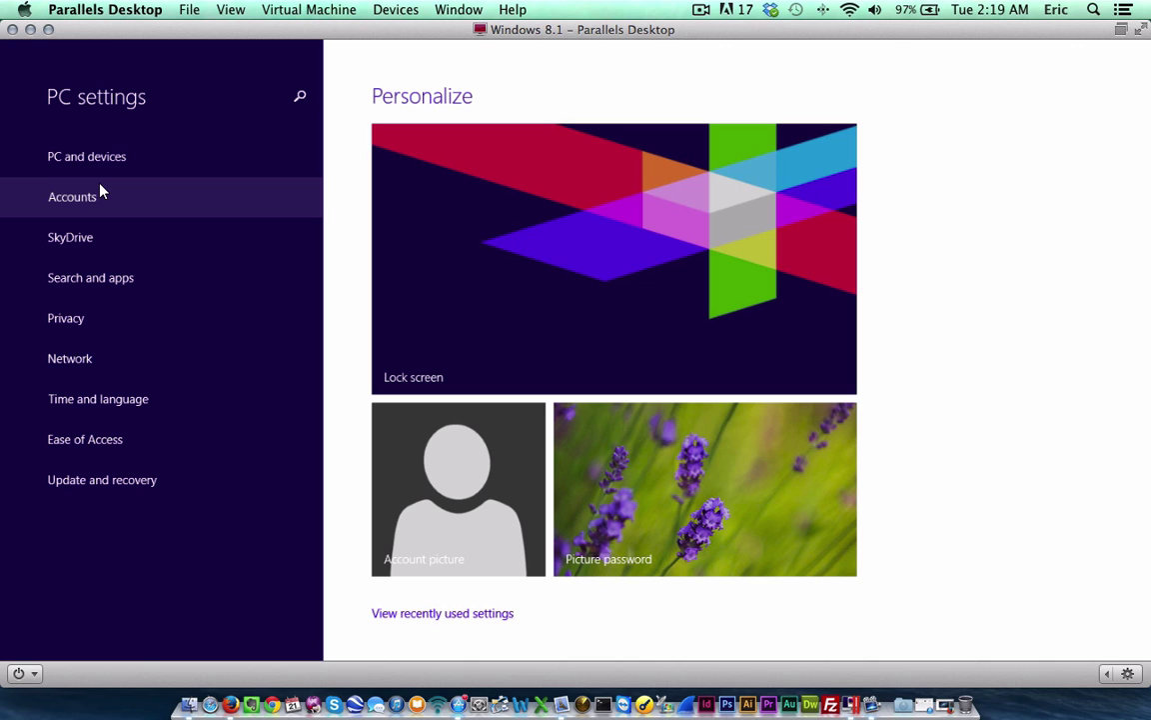
{"action": "left_click", "coordinate": [120, 293]}
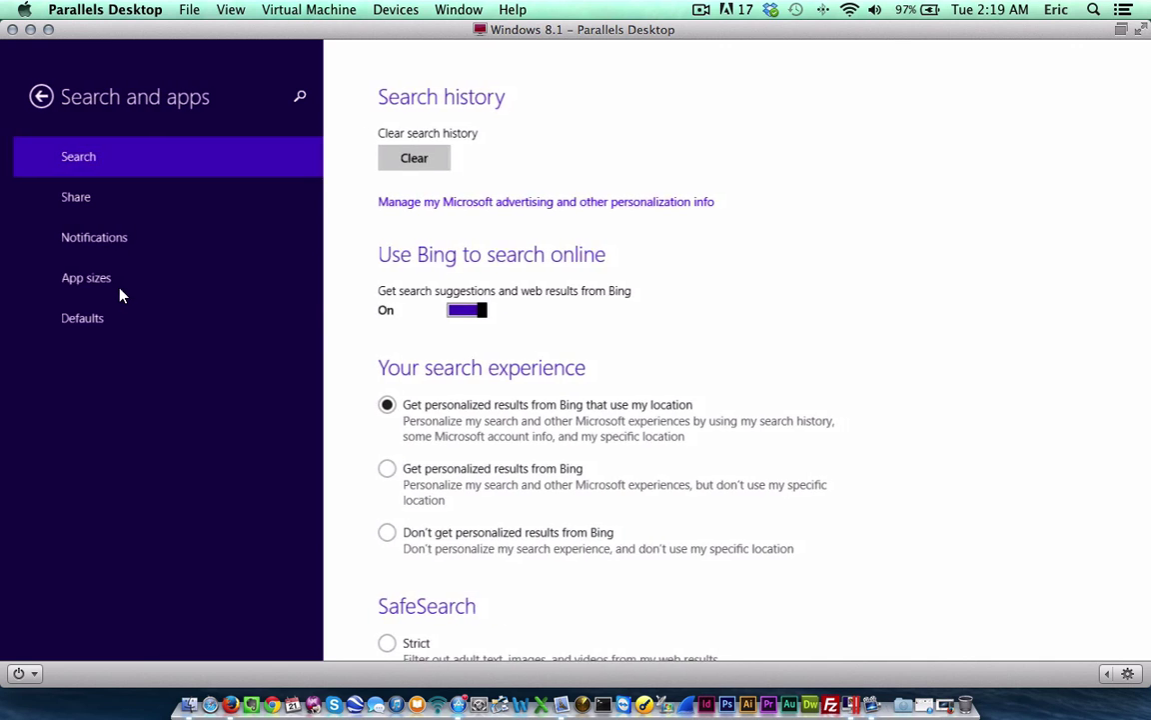
{"action": "left_click", "coordinate": [72, 195]}
{"action": "left_click", "coordinate": [95, 237]}
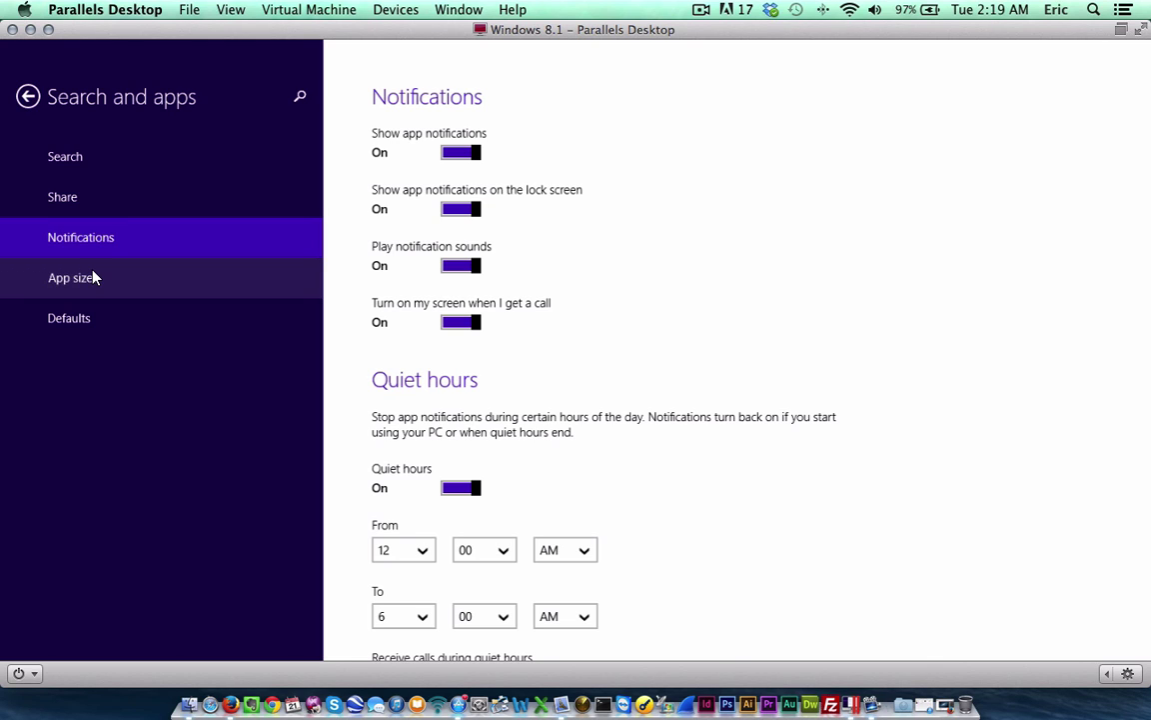
{"action": "left_click", "coordinate": [28, 96]}
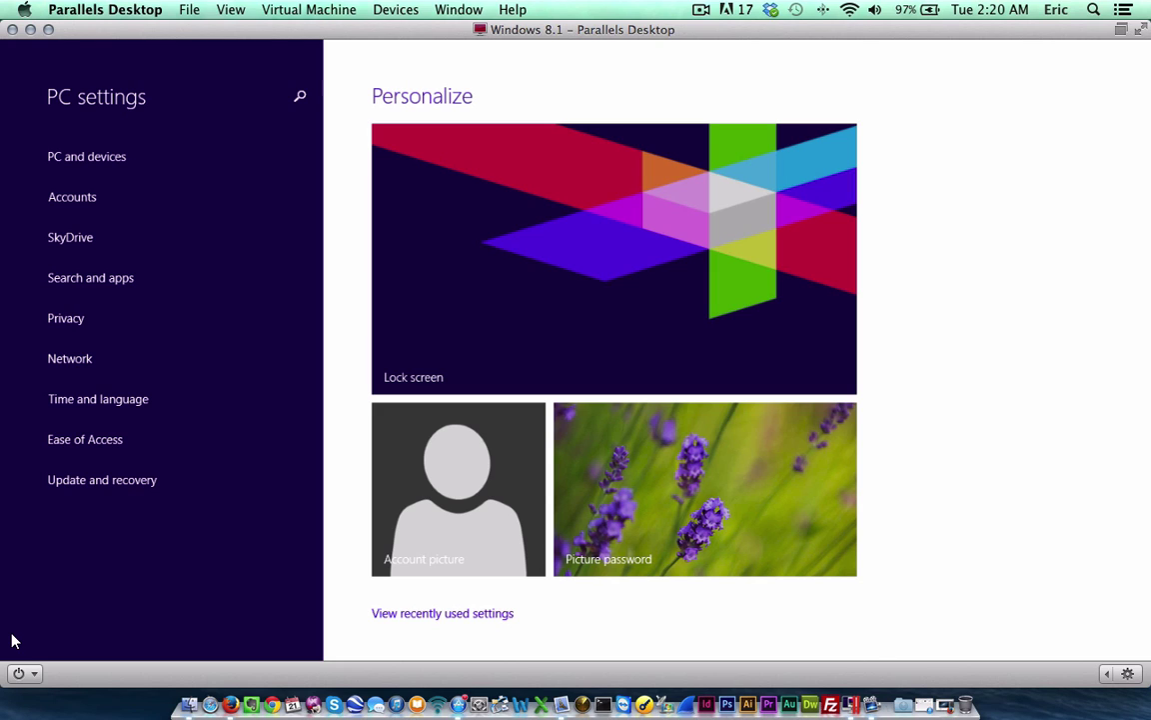
Step: Switch from PC settings to the desktop and close the Manage Accounts window
{"action": "mouse_move", "coordinate": [2, 655]}
{"action": "mouse_move", "coordinate": [7, 210]}
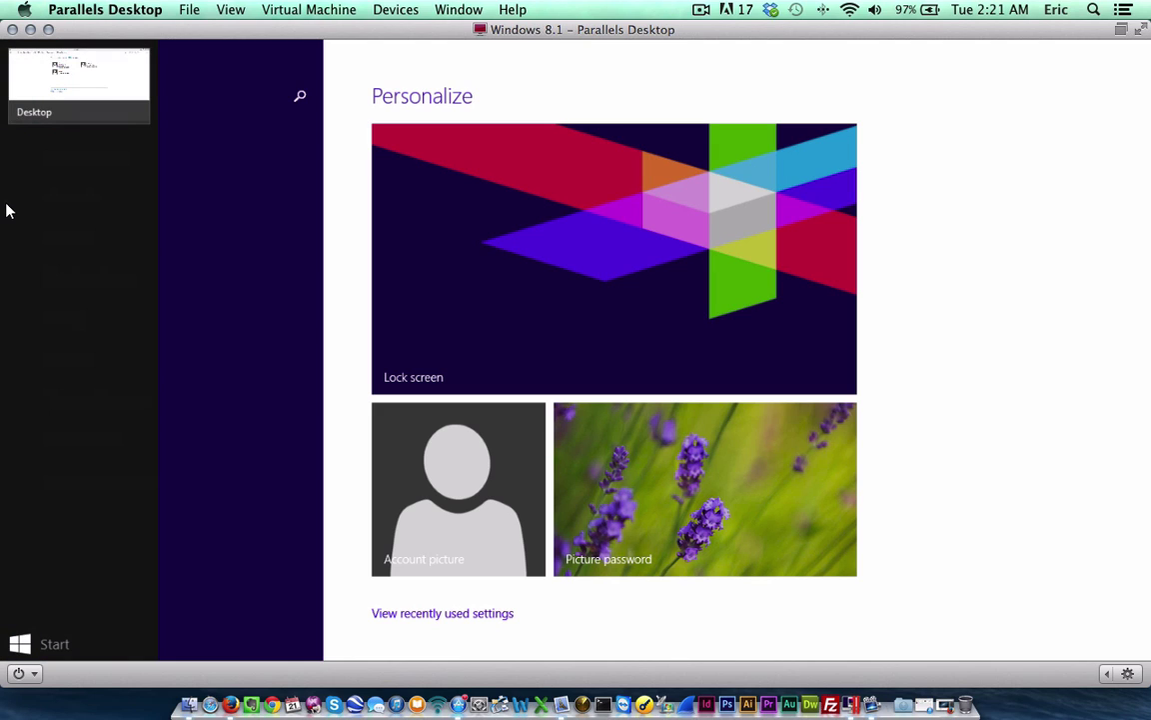
{"action": "left_click", "coordinate": [70, 90]}
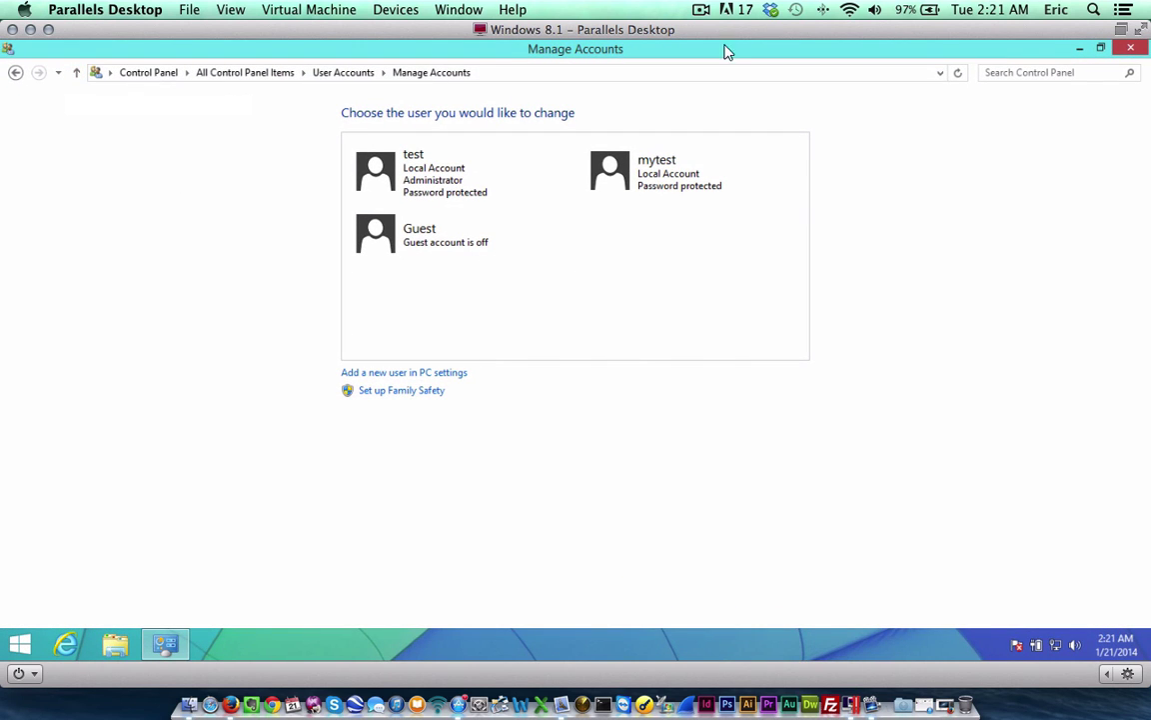
{"action": "left_click", "coordinate": [1131, 48]}
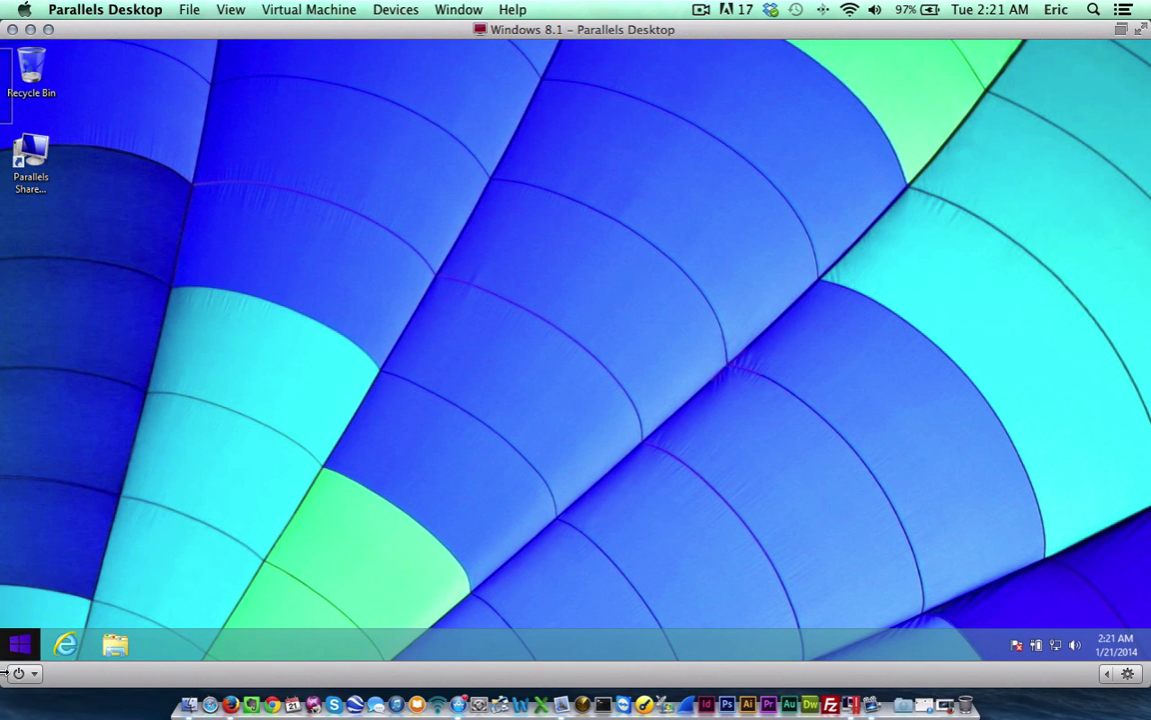
Step: Close the PC settings app that is still running in the background
{"action": "mouse_move", "coordinate": [2, 326]}
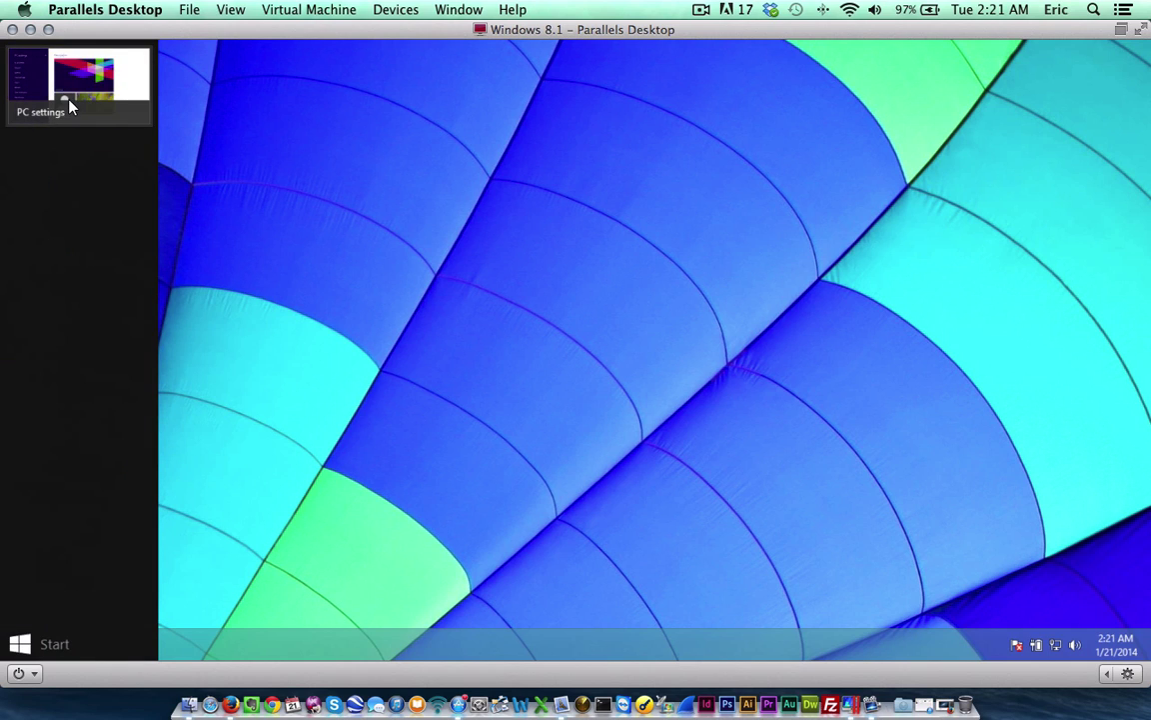
{"action": "right_click", "coordinate": [69, 105]}
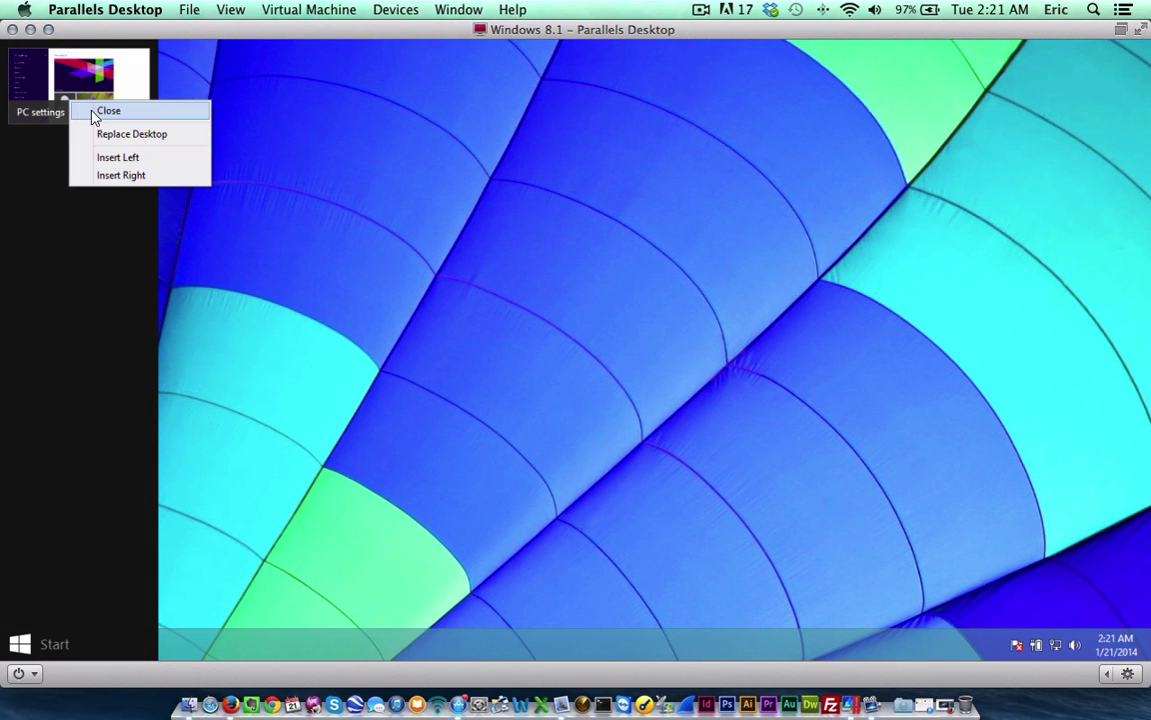
{"action": "left_click", "coordinate": [94, 111]}
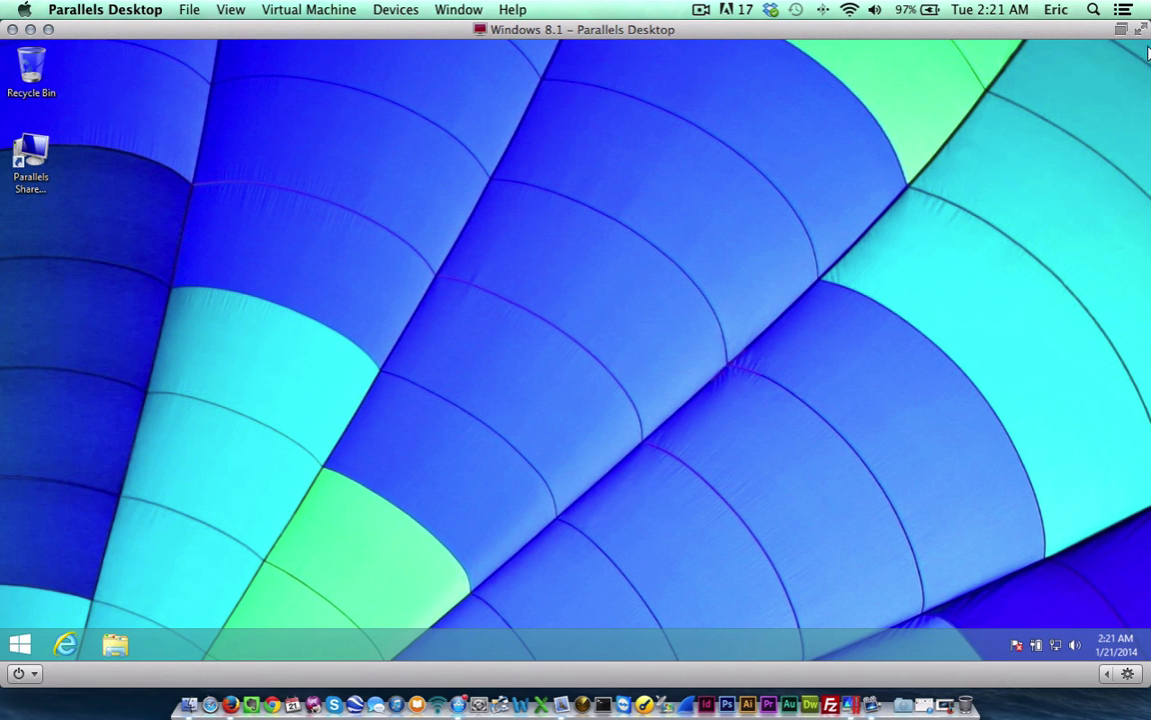
Step: Search for Control Panel and open its User Accounts page for managing another account
{"action": "mouse_move", "coordinate": [1144, 45]}
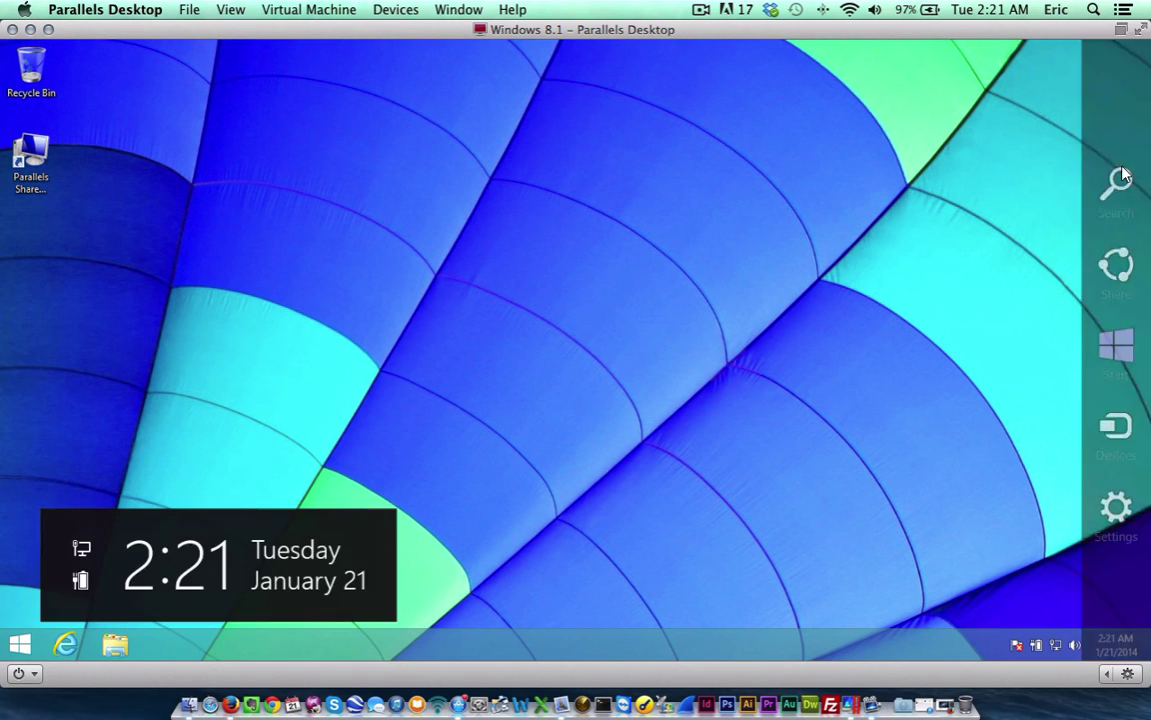
{"action": "left_click", "coordinate": [1119, 182]}
{"action": "type", "text": "control Panel"}
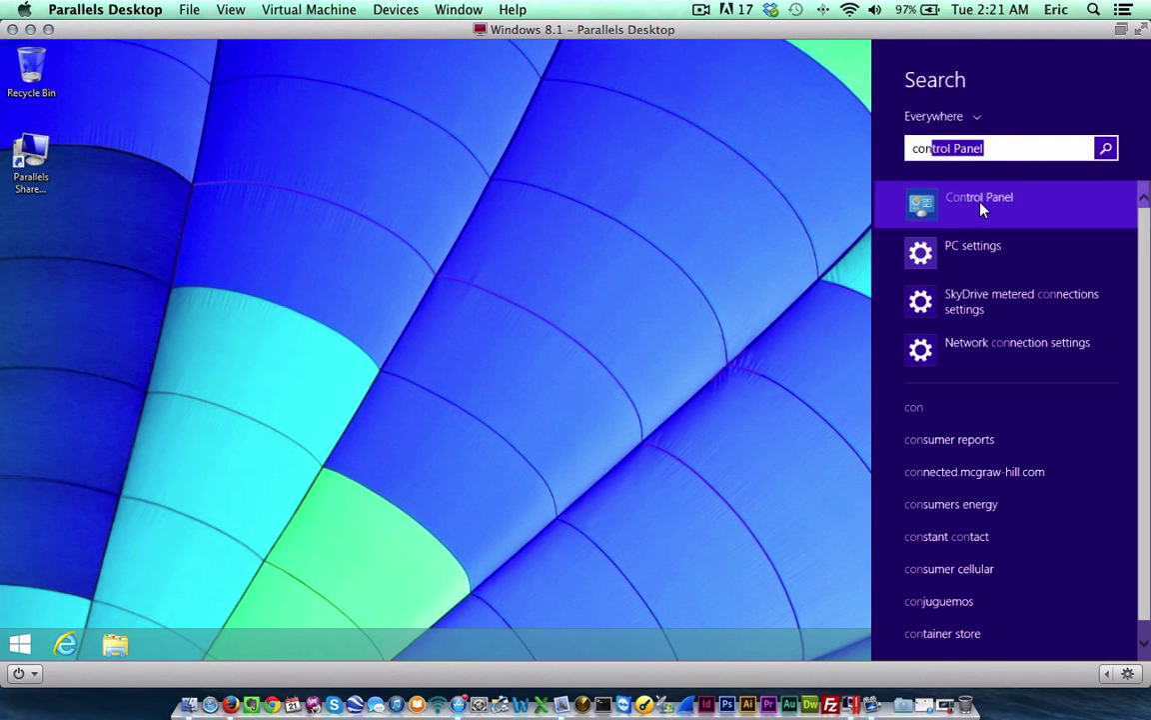
{"action": "left_click", "coordinate": [981, 205]}
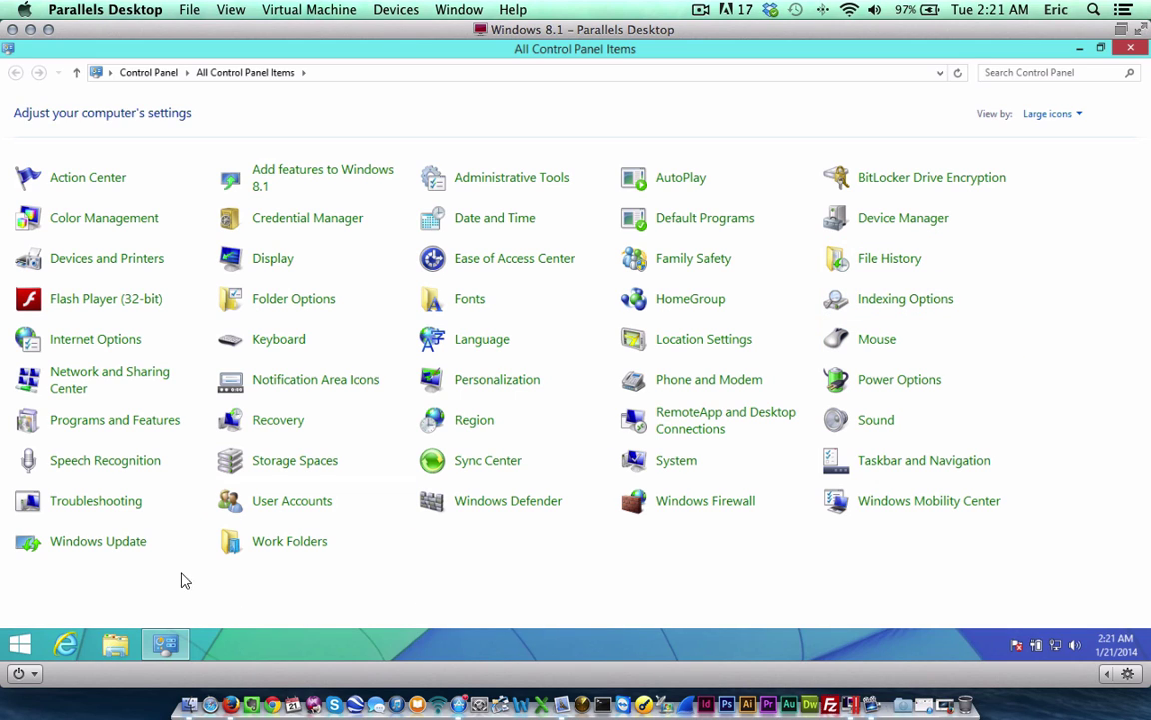
{"action": "left_click", "coordinate": [286, 503]}
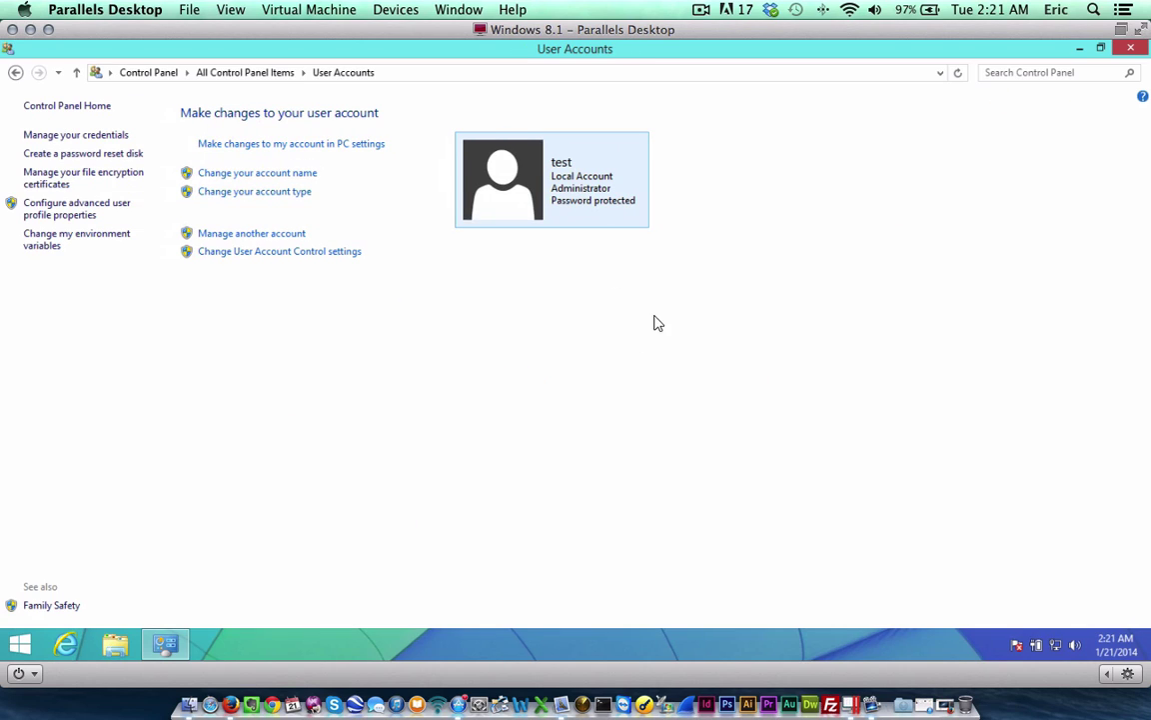
{"action": "left_click", "coordinate": [281, 233]}
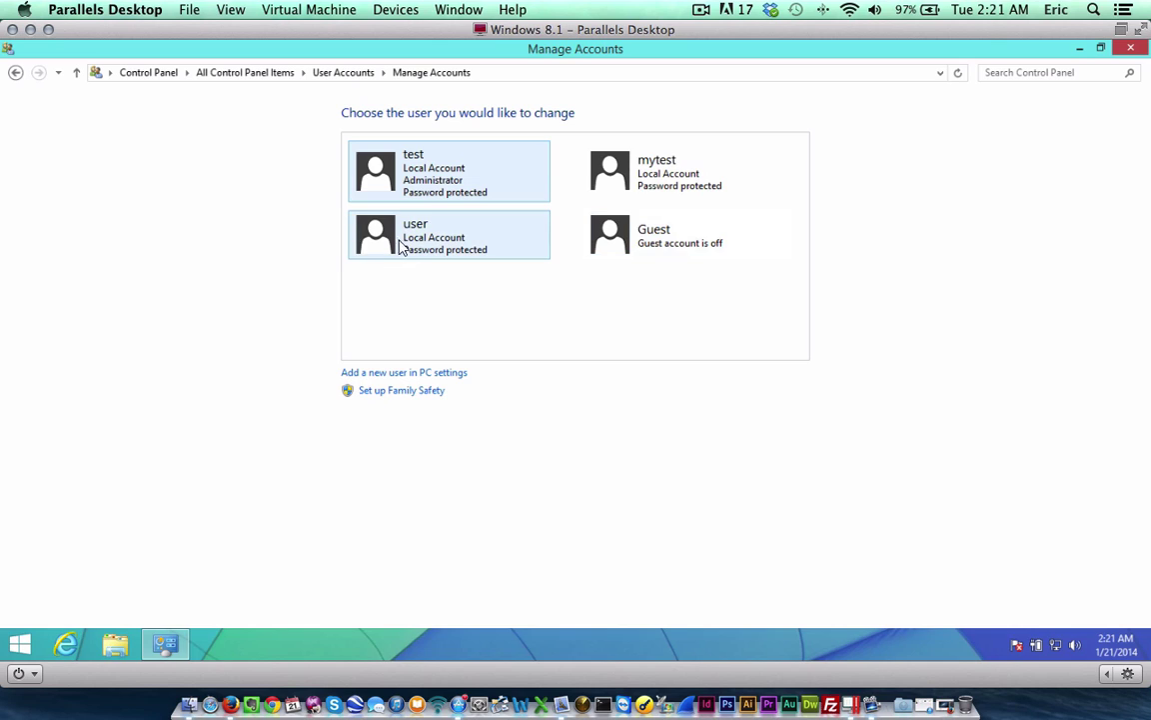
Step: Delete the local account "user" together with all of its files
{"action": "left_click", "coordinate": [380, 248]}
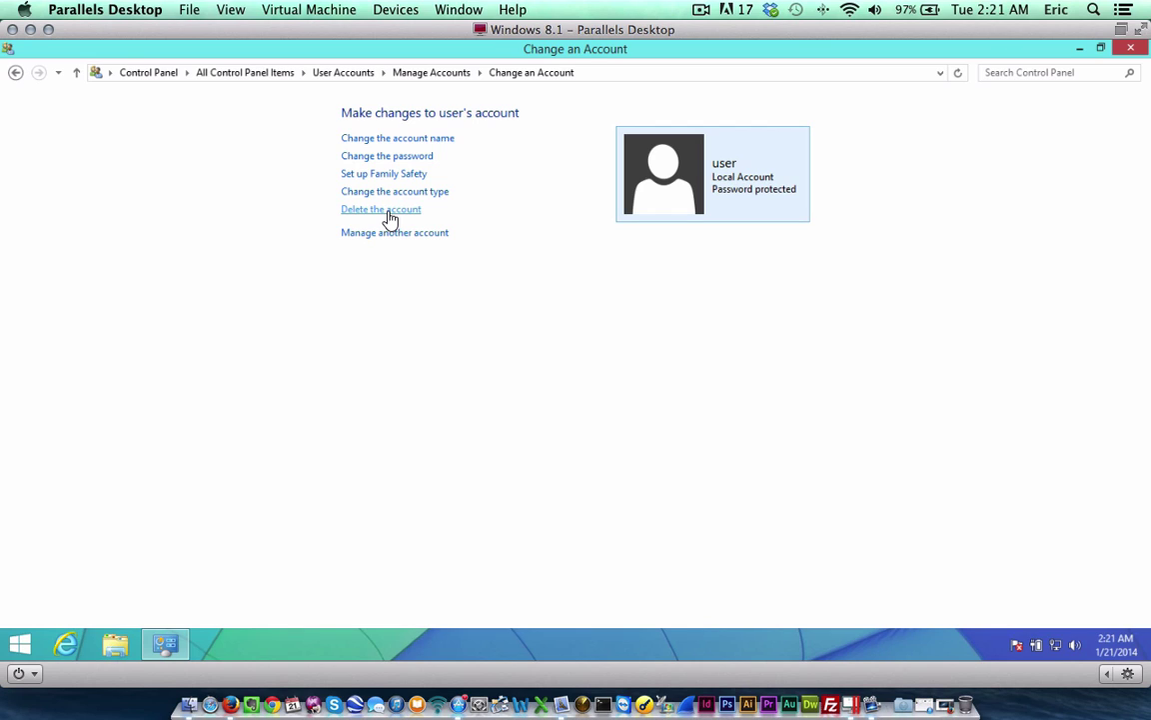
{"action": "left_click", "coordinate": [390, 215]}
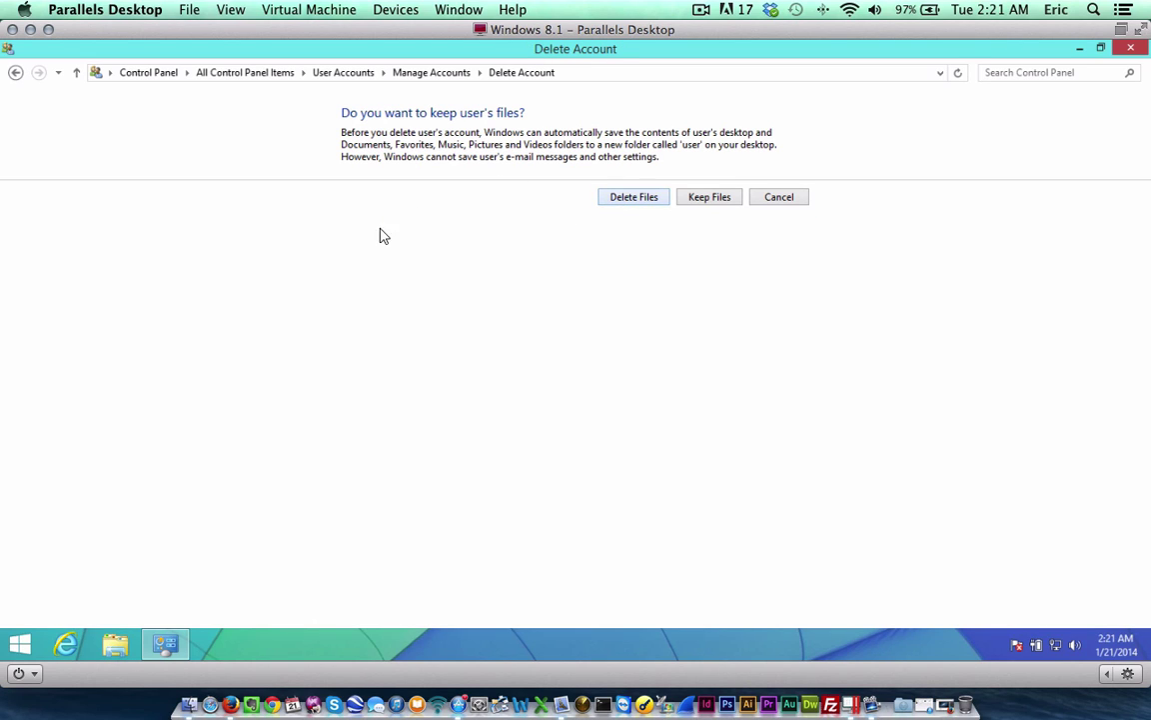
{"action": "left_click", "coordinate": [630, 199]}
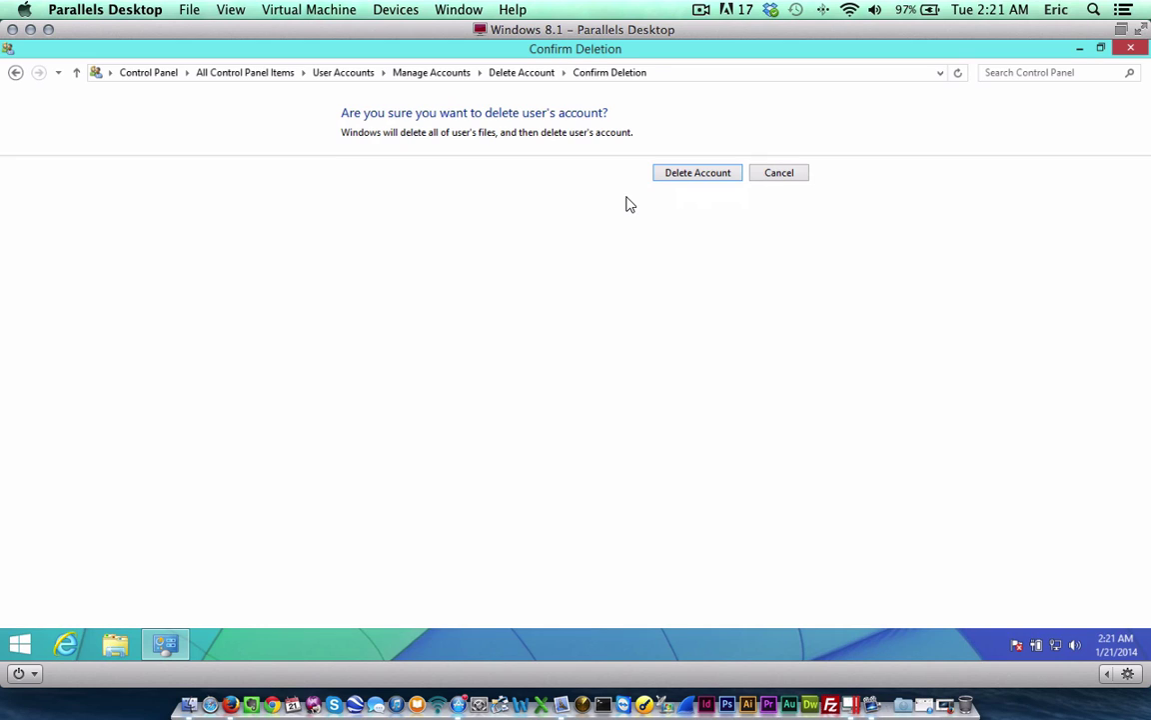
{"action": "left_click", "coordinate": [692, 177]}
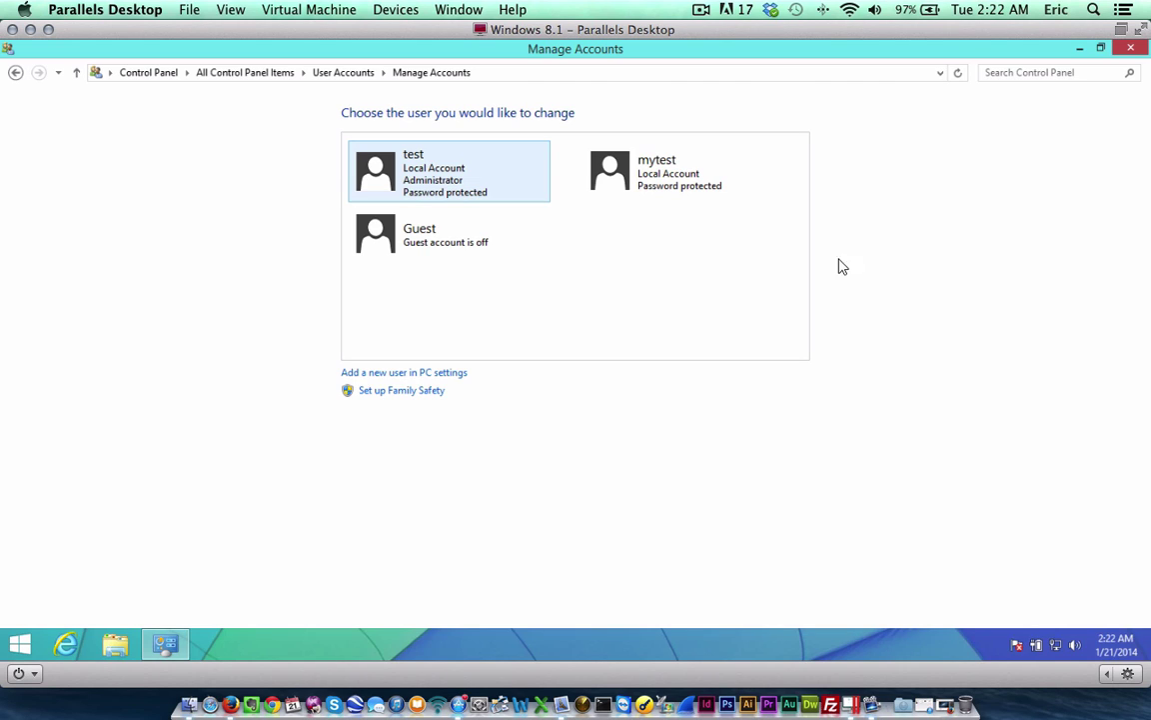
{"action": "left_click", "coordinate": [704, 10]}
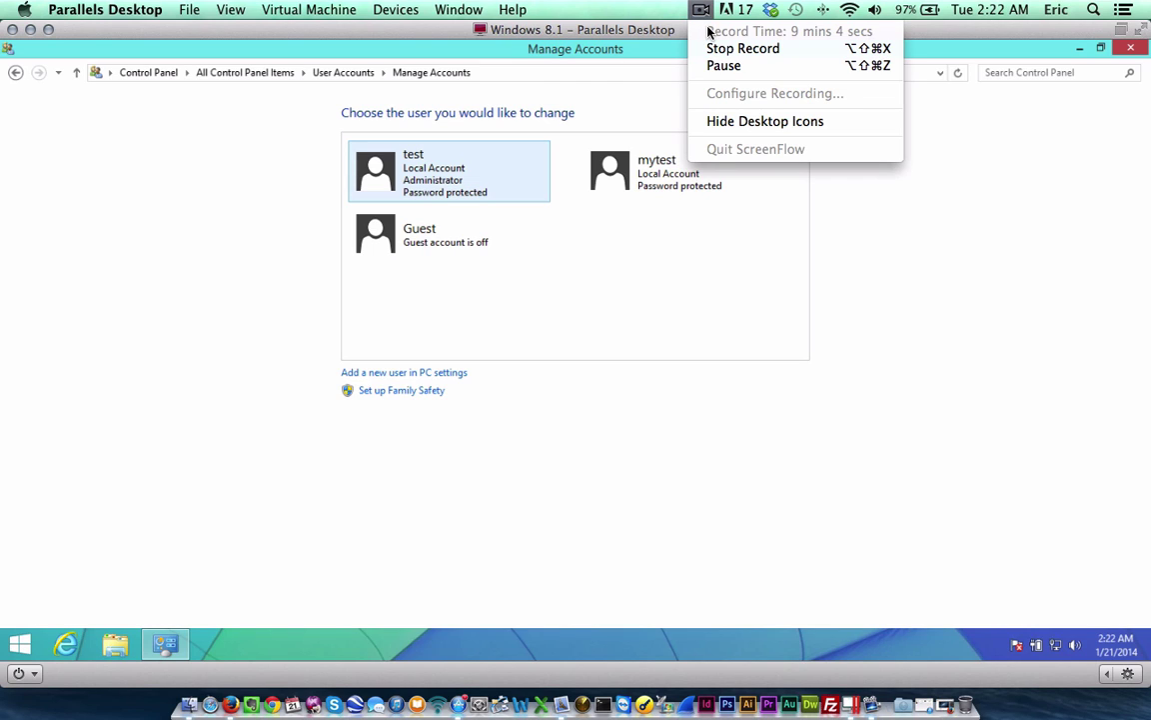